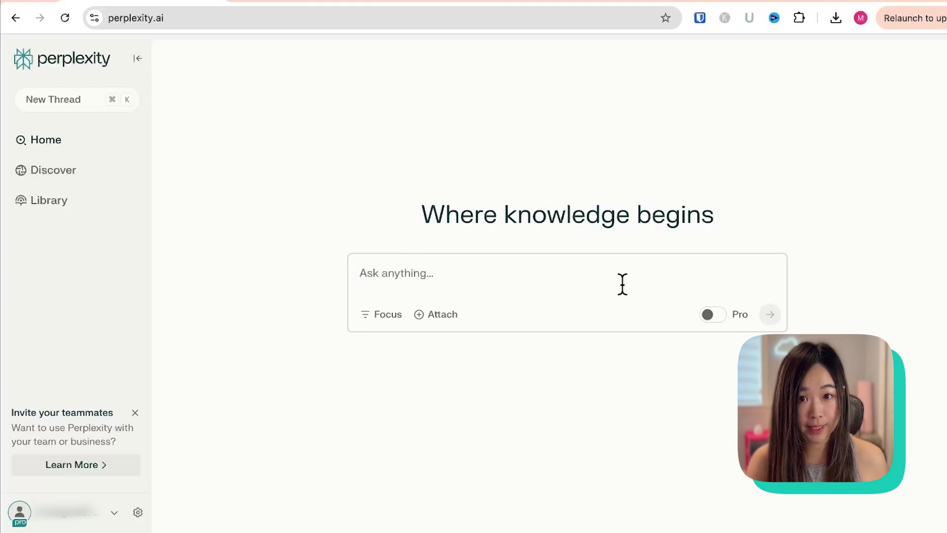
Ask "what stock should i buy in tech now?" and review the answer together with its cited sources.
text(what stock should i buy in tech now?)
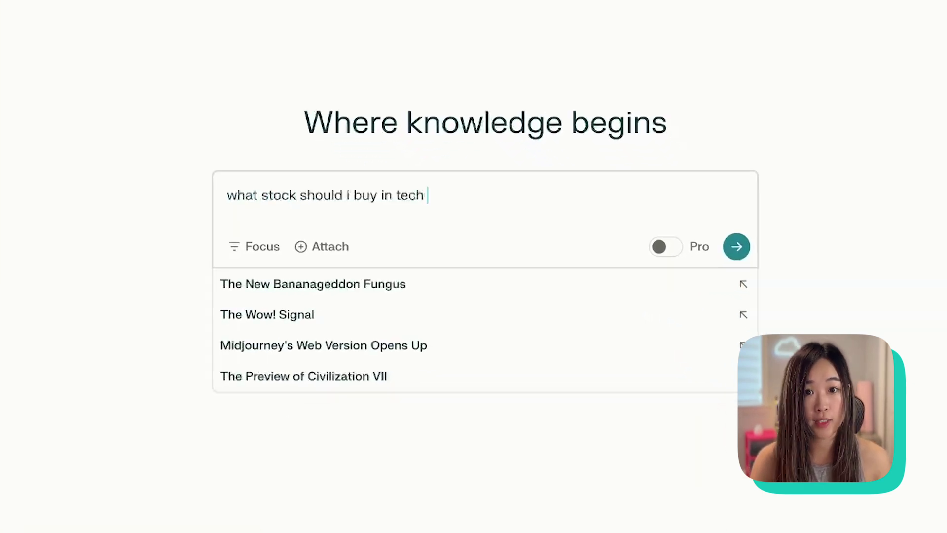
key(Return)
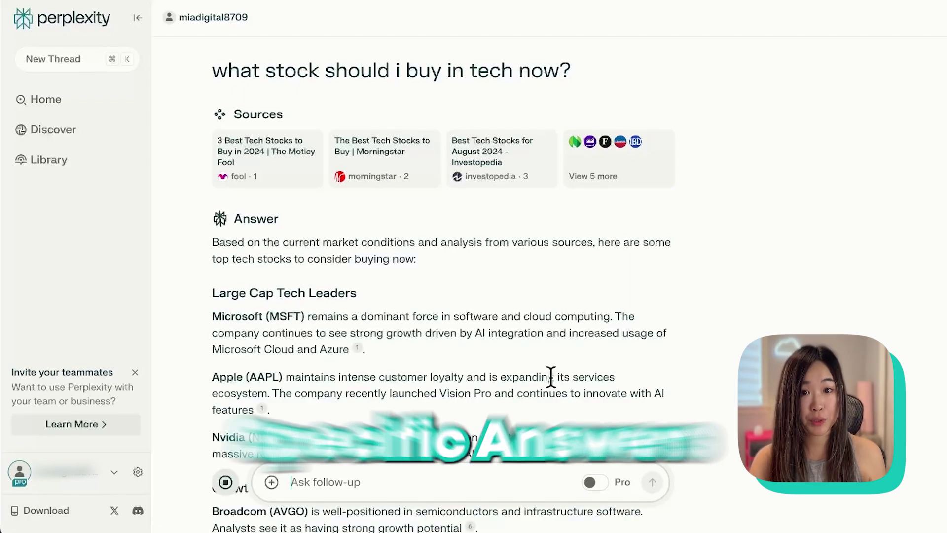
scroll(551, 378, down, 3)
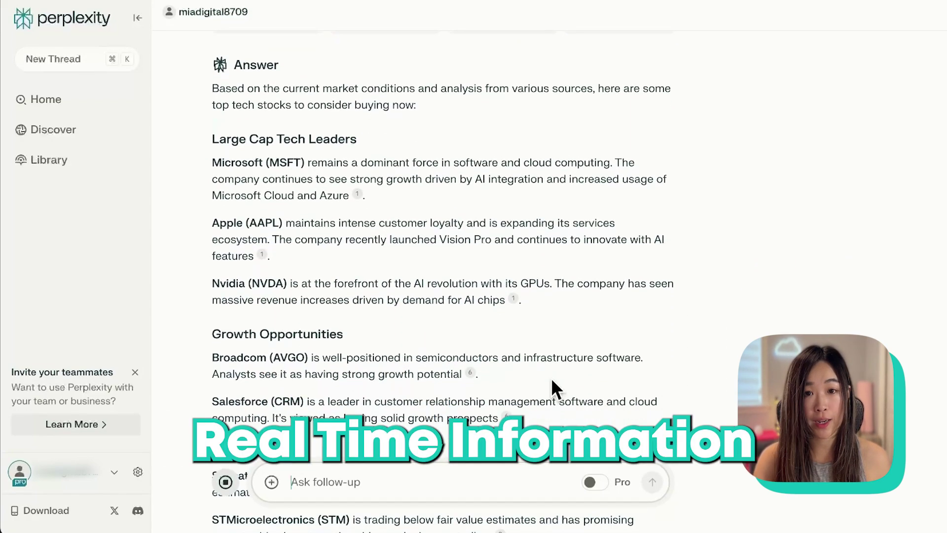
scroll(552, 377, up, 8)
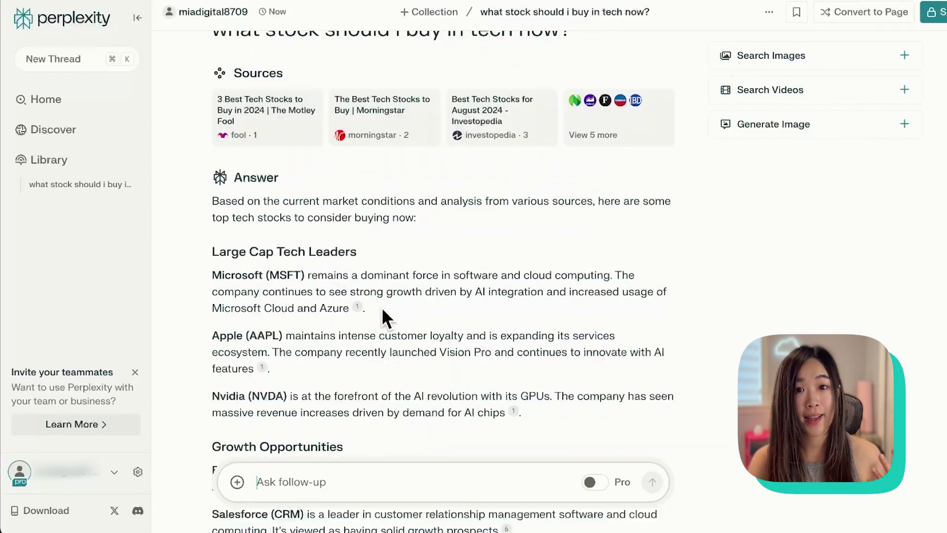
mouse_move(264, 371)
scroll(267, 380, down, 3)
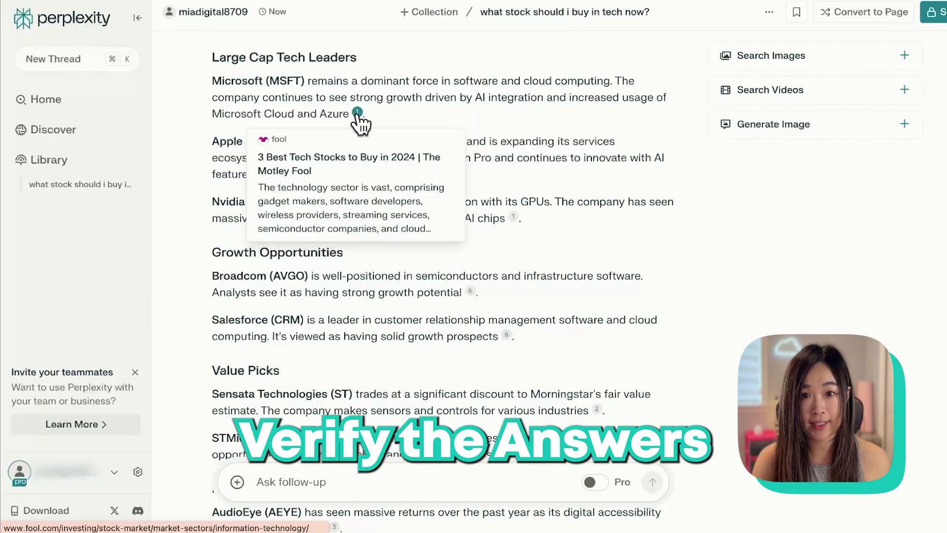
Ask the follow-up question "how's nvidia?" in the same thread and read through the answer.
click(447, 119)
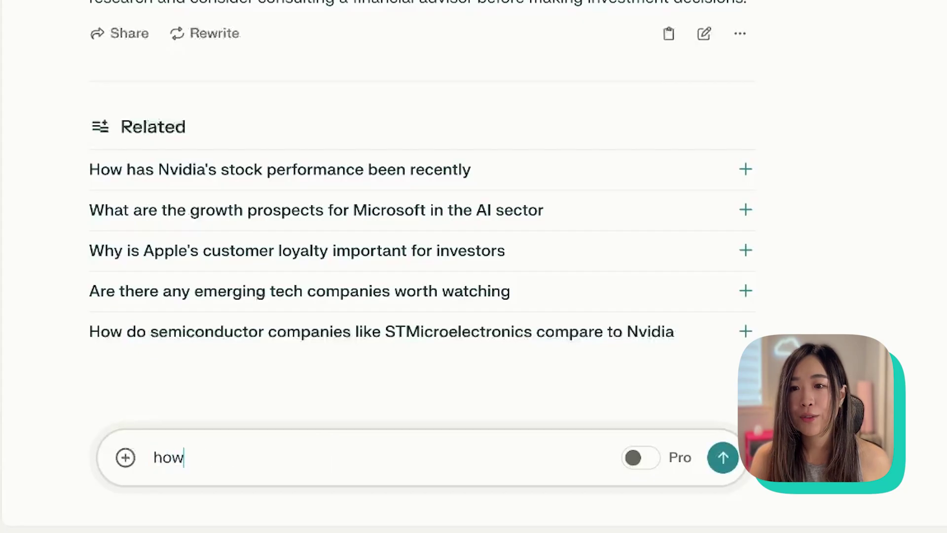
text('s nvidia?)
key(Return)
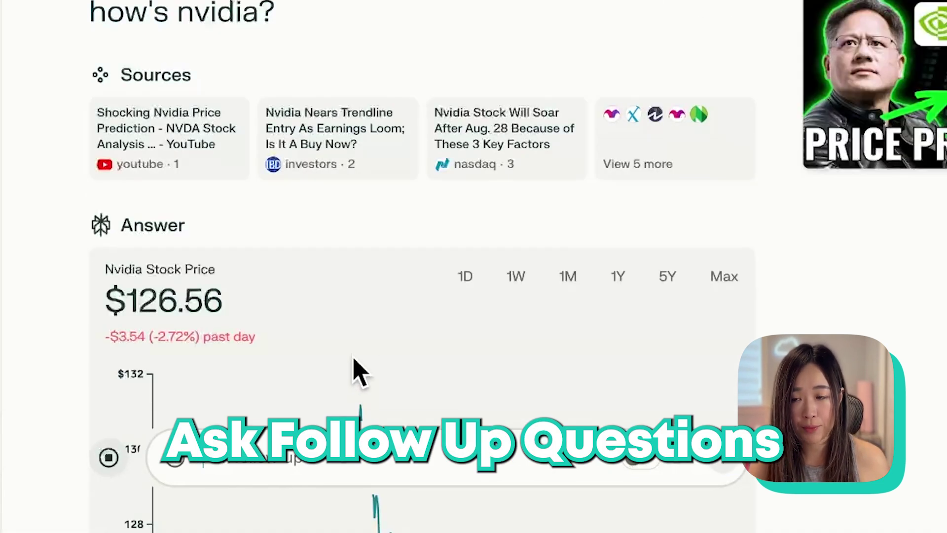
scroll(363, 332, down, 2)
scroll(364, 324, down, 4)
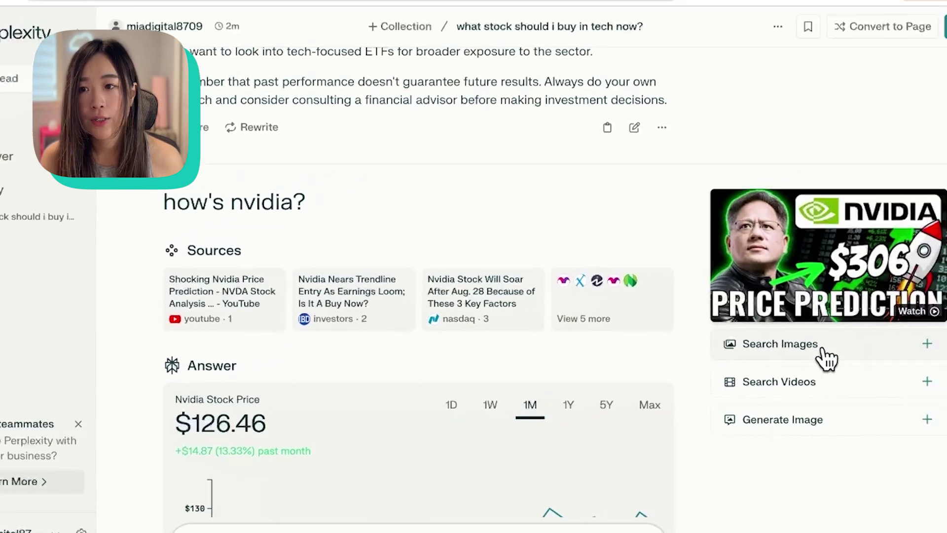
Search for images for the Nvidia answer and generate an AI image in a chosen style.
click(862, 327)
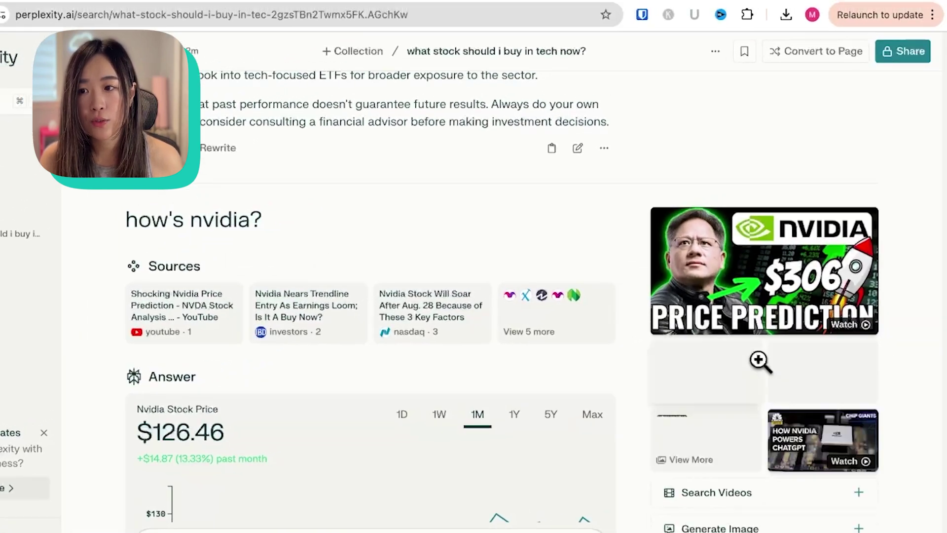
click(841, 503)
scroll(841, 508, down, 3)
click(819, 511)
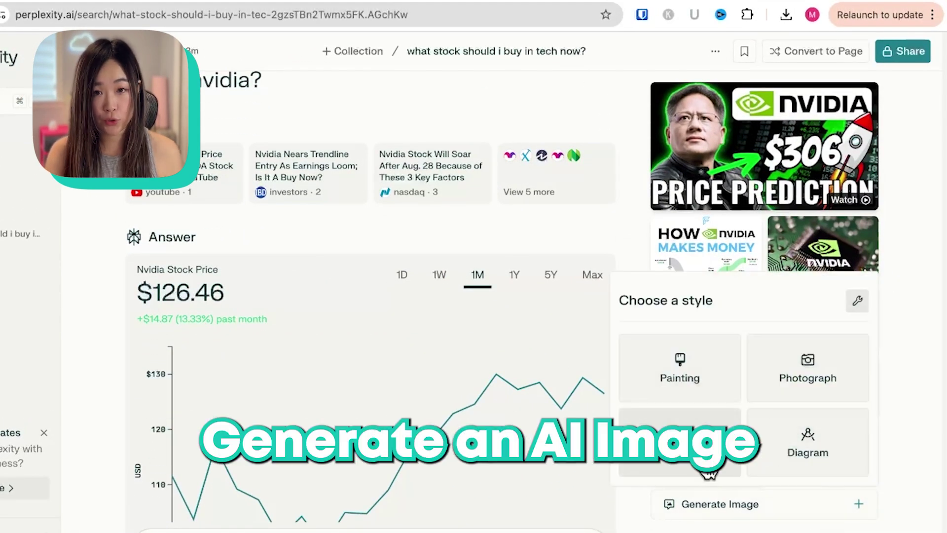
click(680, 443)
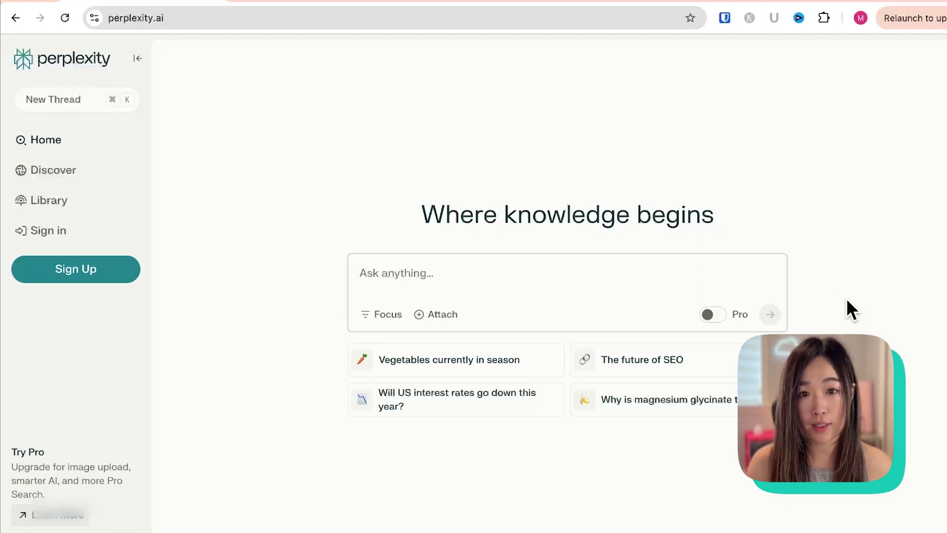
Sign in to the account and open its profile settings.
click(91, 241)
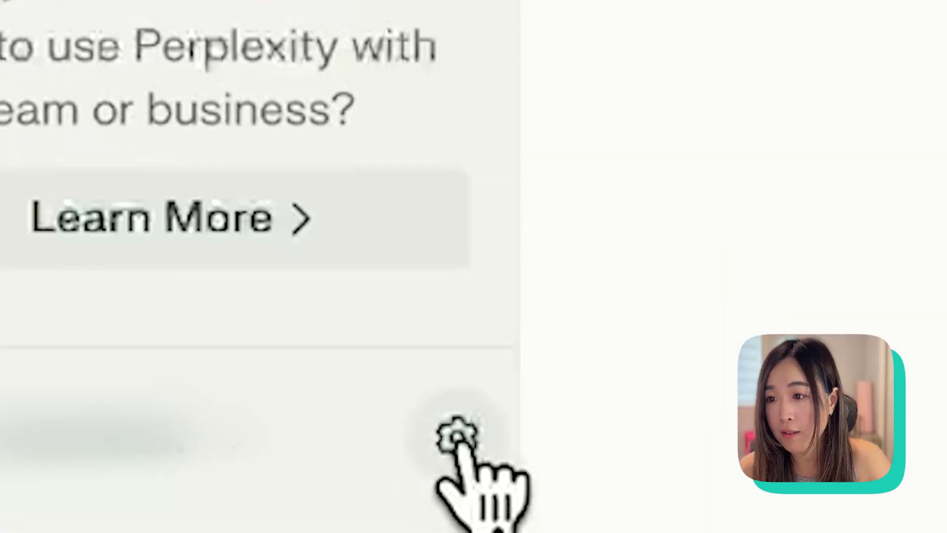
click(458, 437)
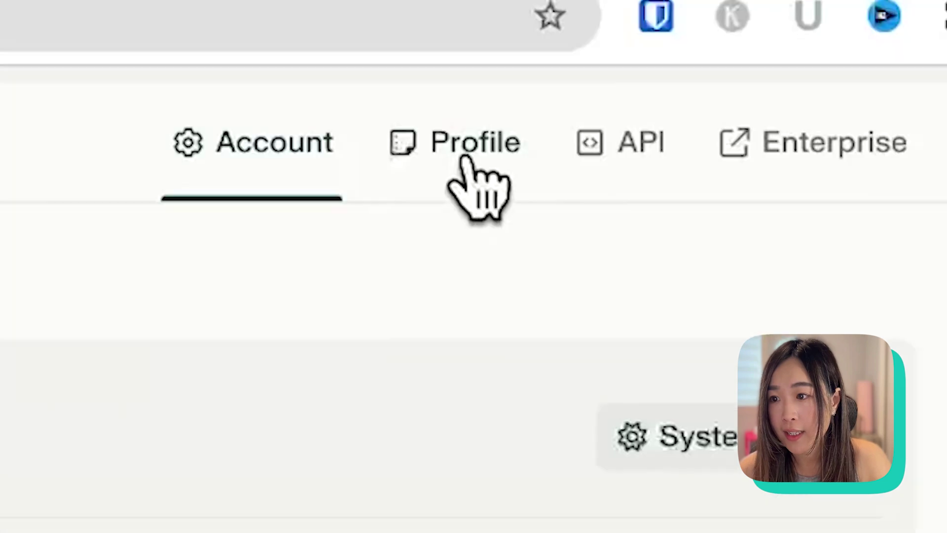
click(465, 158)
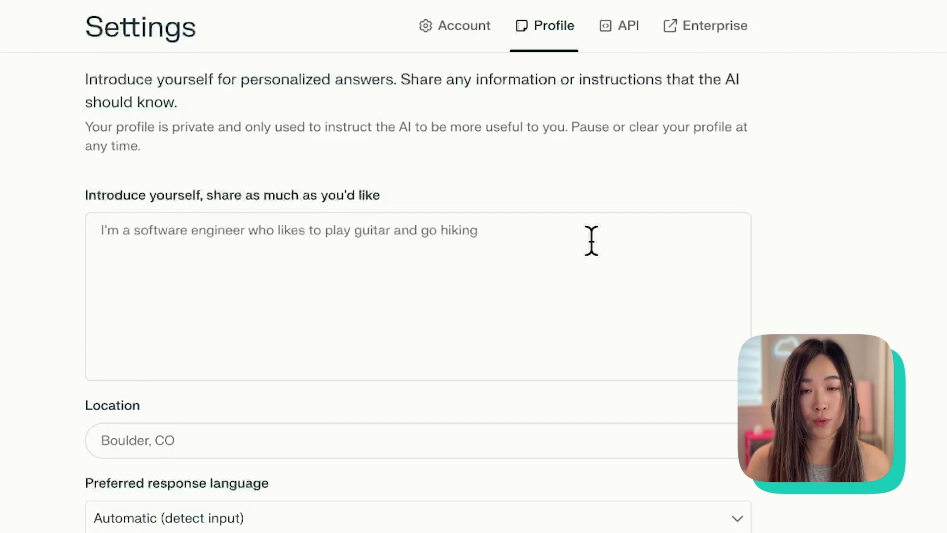
Fill in the profile introduction as a biology student enjoying baking and yoga who wants simple, relatable explanations, and set the location to New York, NY.
click(603, 281)
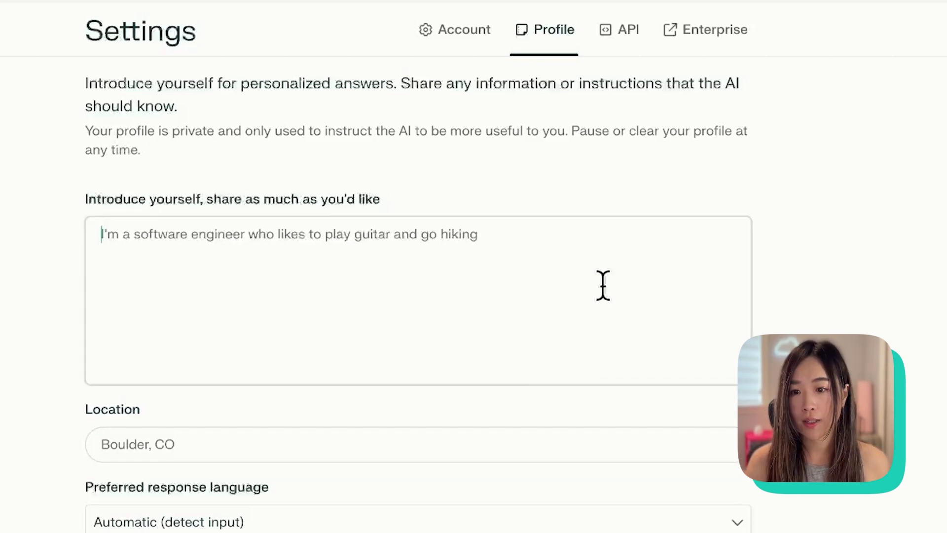
text(I'm a college student majoring in biology who enjoys baking and yoga. Please explain complex topics in simple language and use examples I can relate to.)
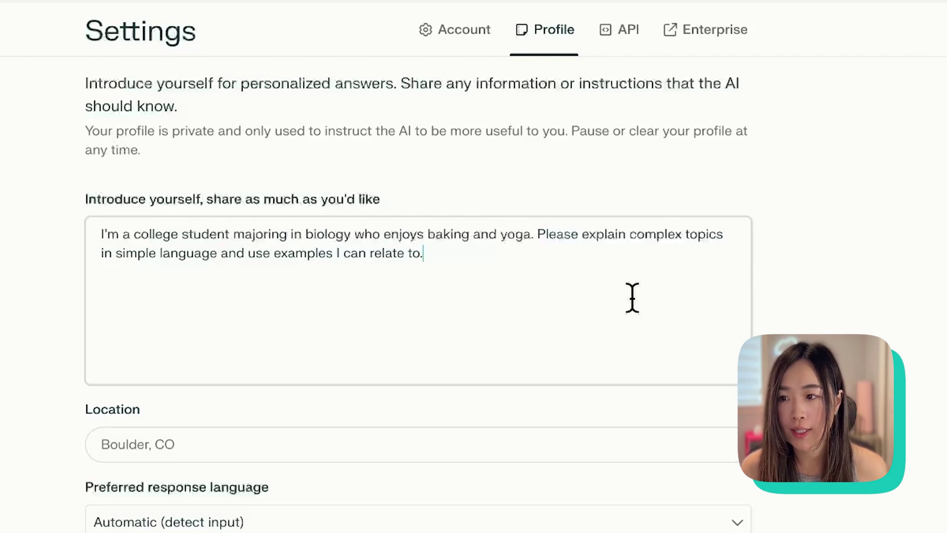
click(370, 444)
text(New York, NY)
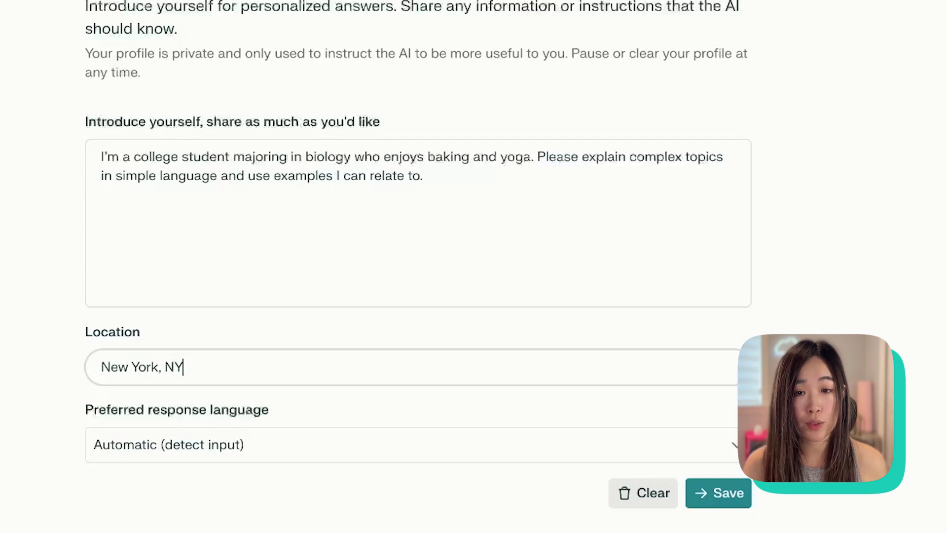
Keep the preferred response language on Automatic (detect input) and save the profile.
scroll(227, 367, down, 3)
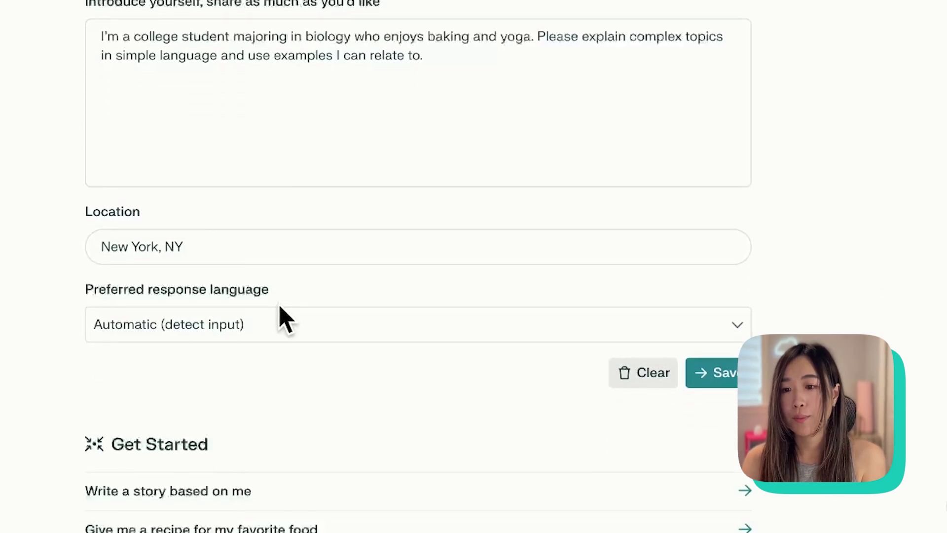
click(281, 319)
click(47, 364)
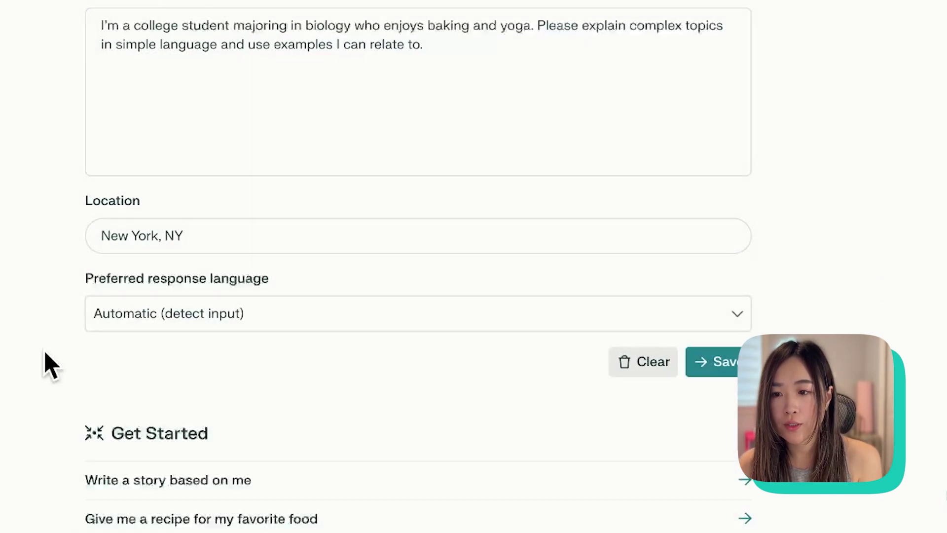
click(730, 366)
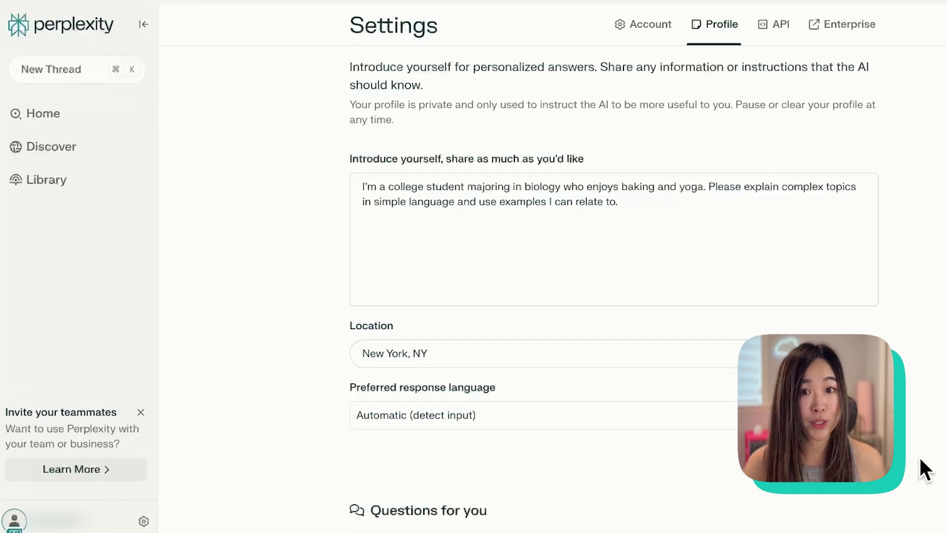
scroll(925, 468, down, 1)
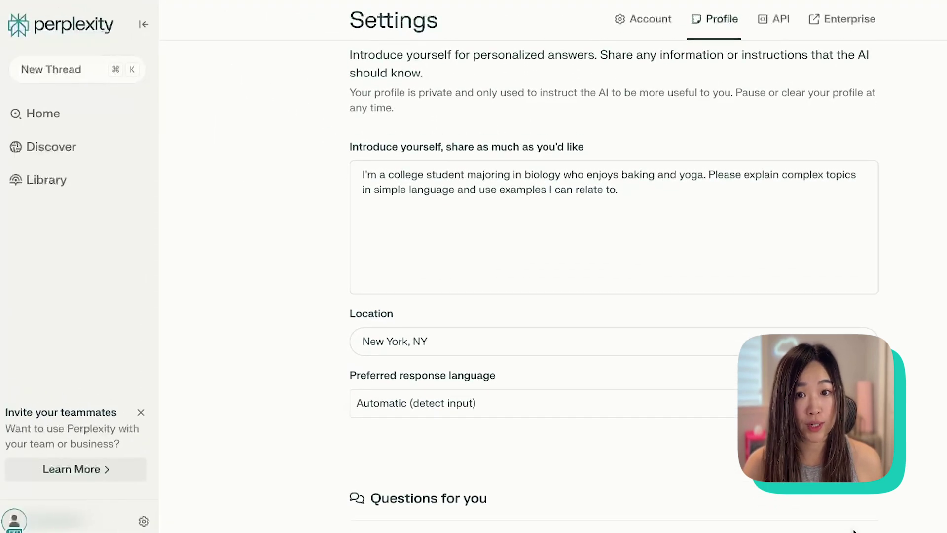
scroll(855, 530, down, 5)
In the account settings, choose GPT-4o as the AI model and open the image generation model choices.
click(644, 19)
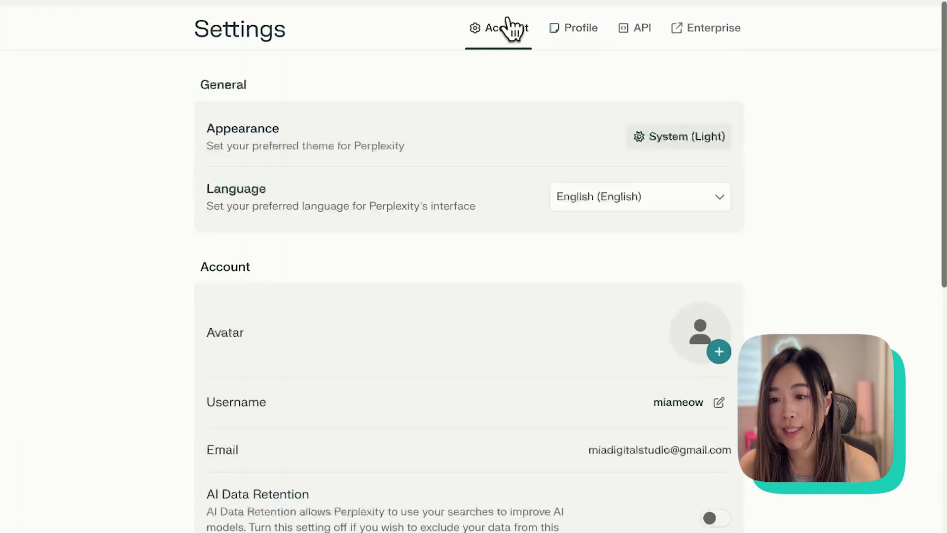
scroll(520, 315, down, 3)
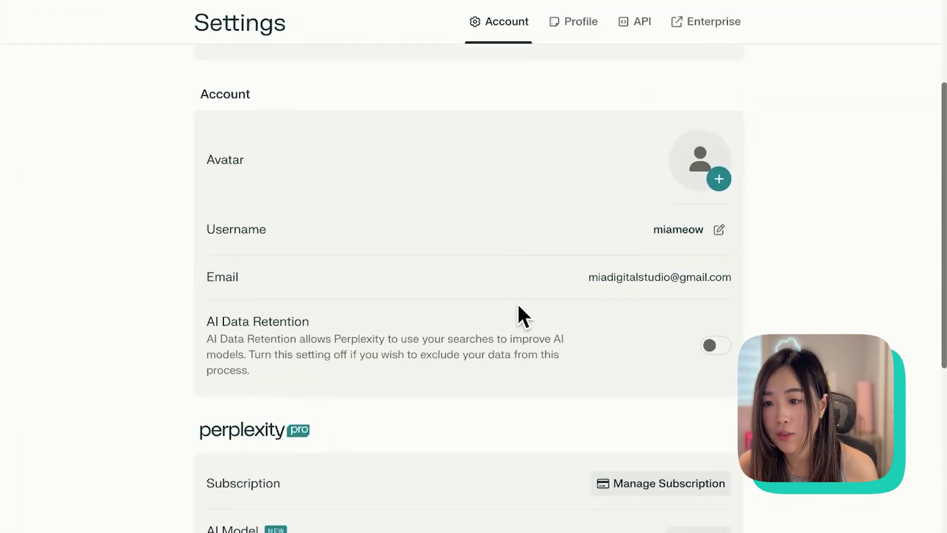
scroll(517, 310, down, 6)
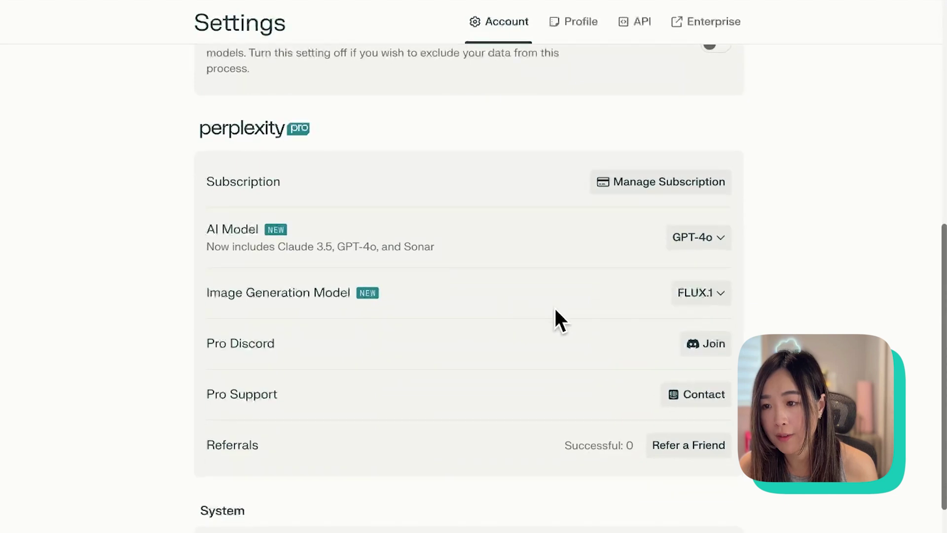
click(710, 244)
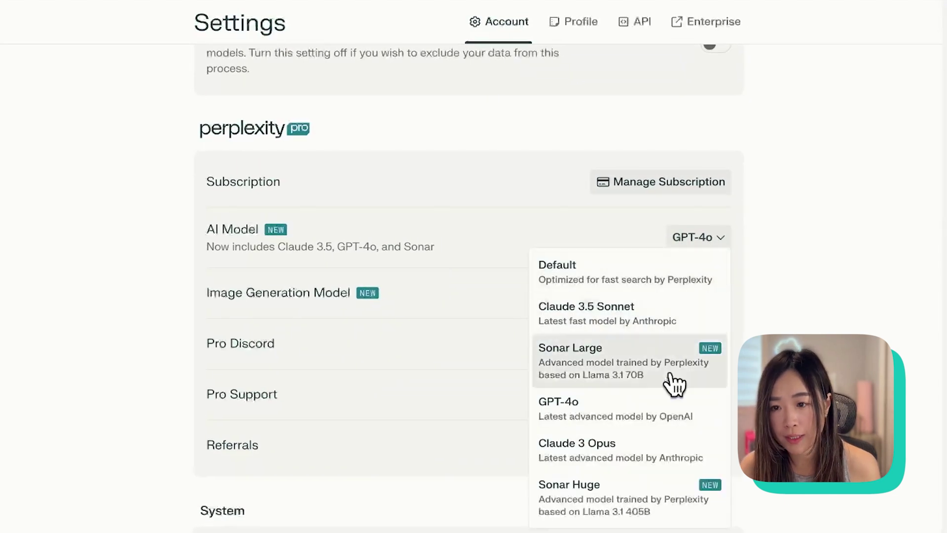
click(671, 410)
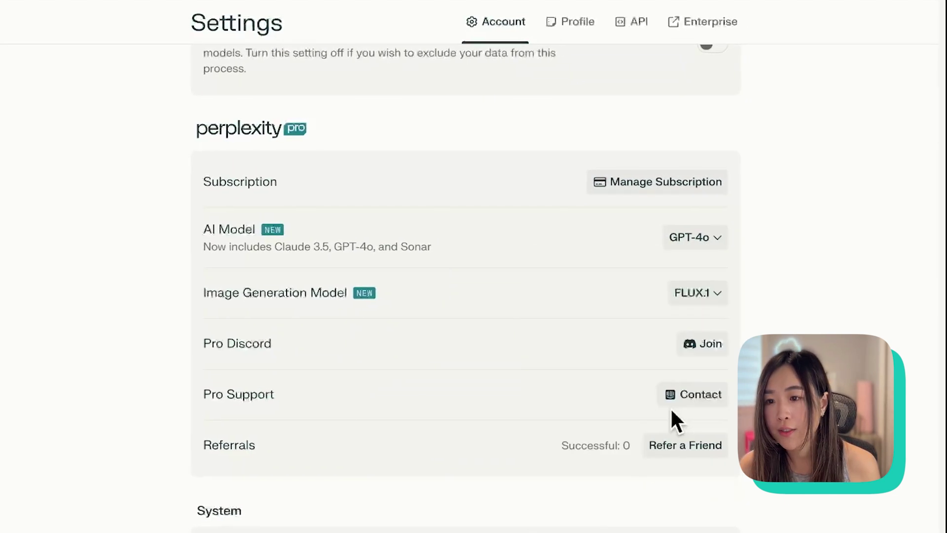
click(710, 294)
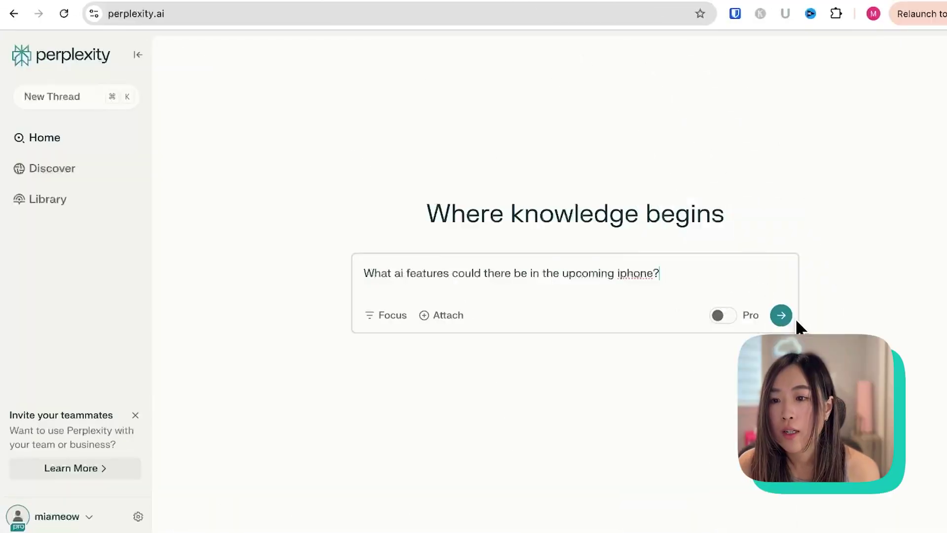
Ask "What ai features could there be in the upcoming iphone?" and follow up with a question about Siri.
click(781, 316)
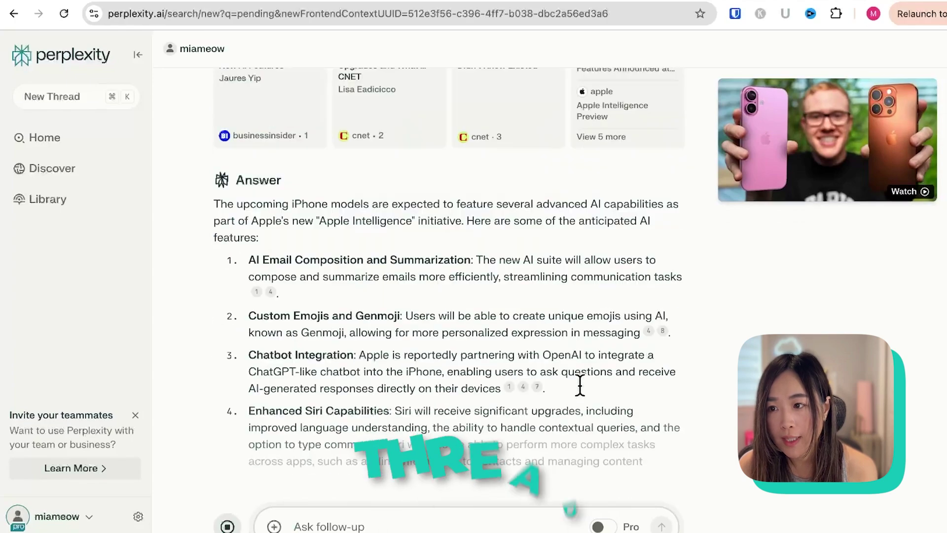
click(568, 352)
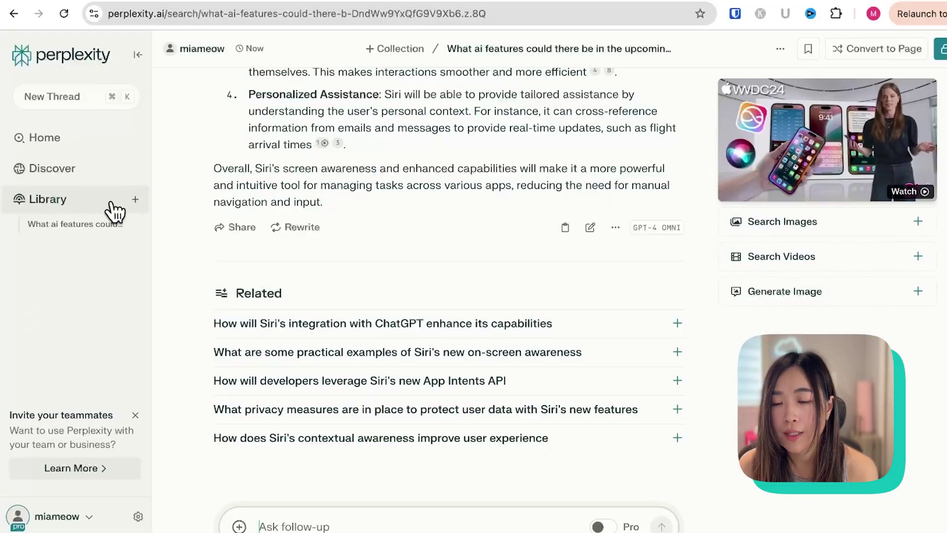
Search the saved threads in the library for "nvidia".
click(114, 207)
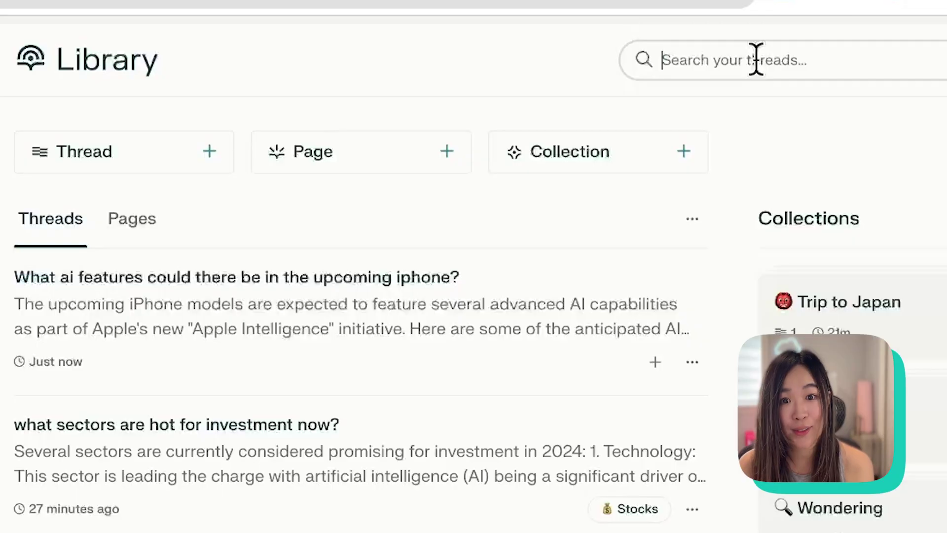
click(756, 59)
text(nvidia)
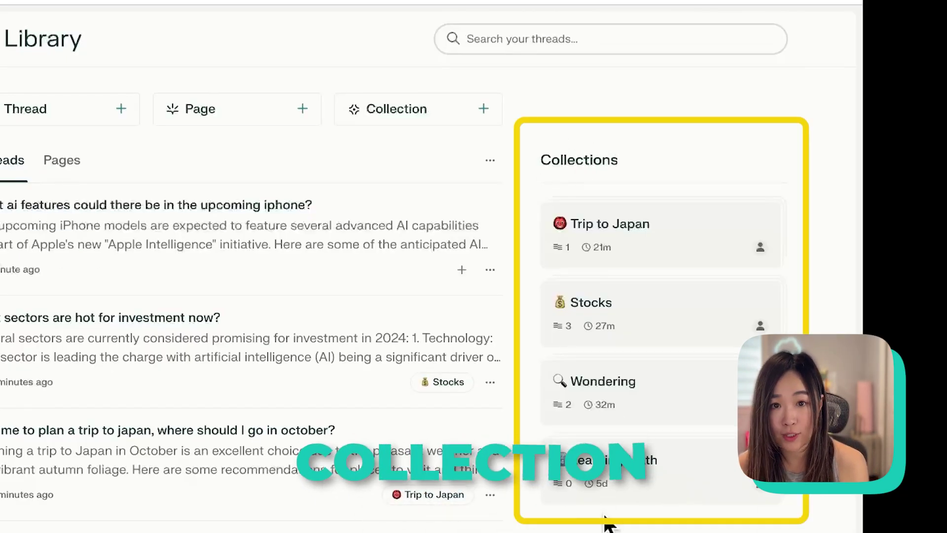
Open the Stocks collection and look through its threads.
click(641, 329)
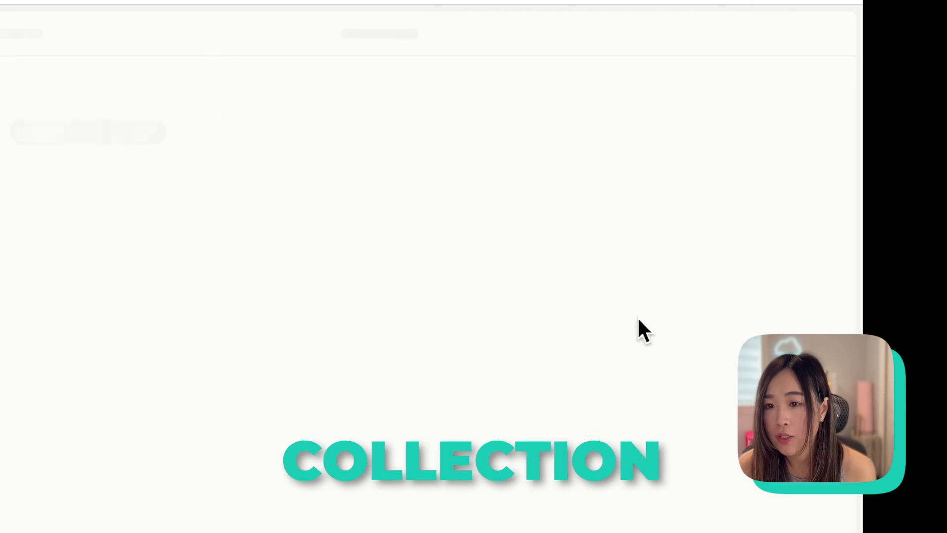
scroll(535, 351, down, 1)
scroll(535, 351, down, 2)
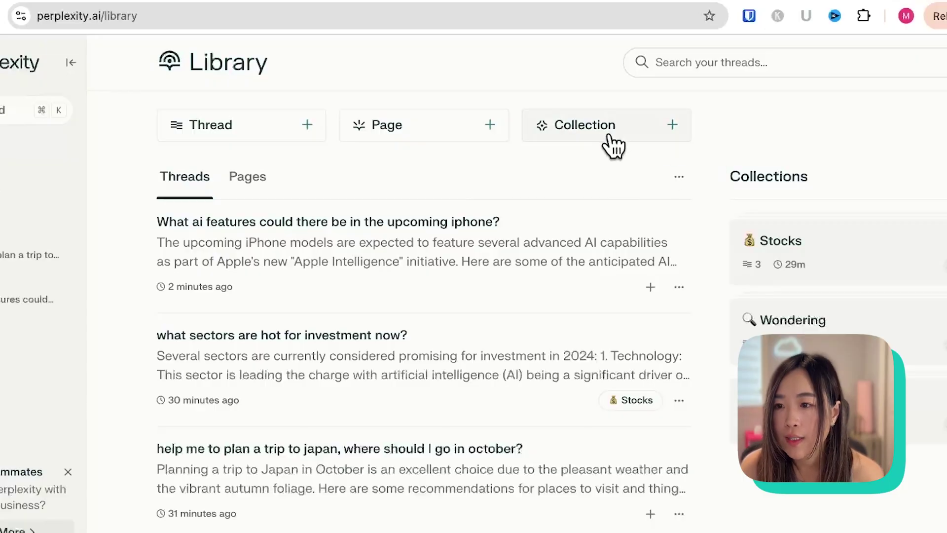
Start a new collection for the Japan trip thread, titled "Trip to Japan", with a red ogre emoji and the description "Planning a trip to Japan".
click(671, 124)
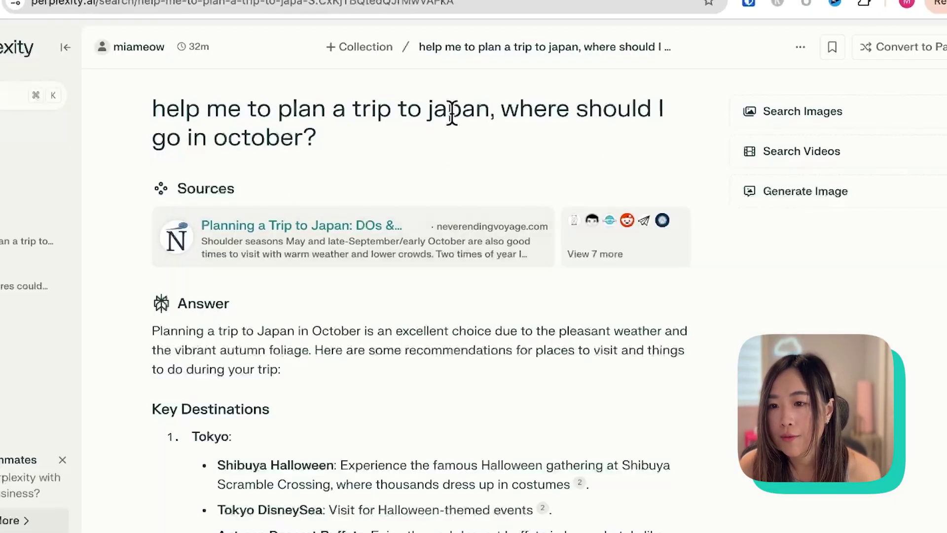
click(363, 49)
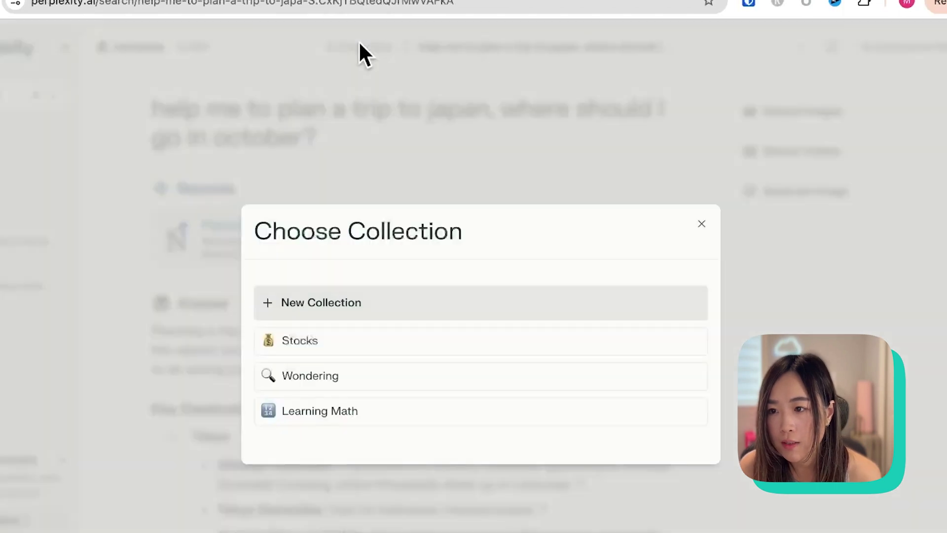
click(387, 323)
text(Trip to Japan)
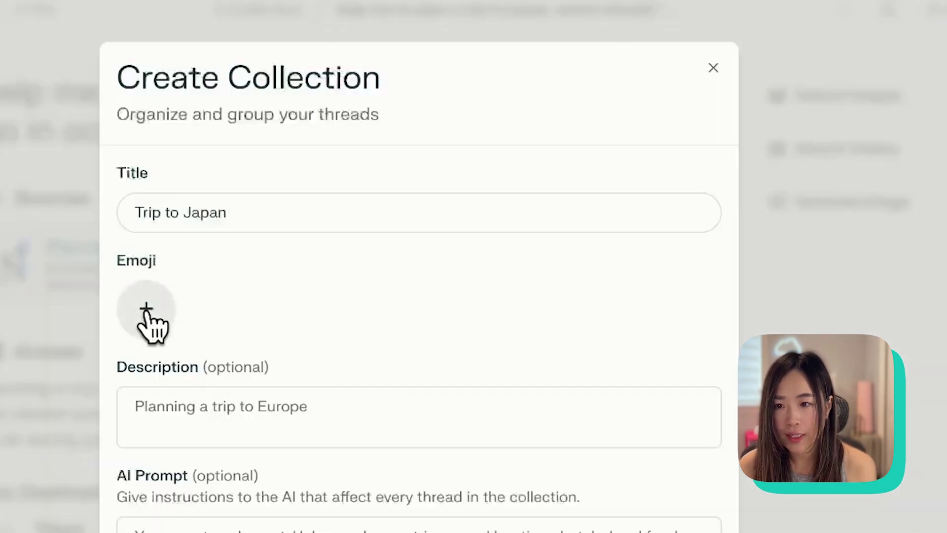
click(148, 311)
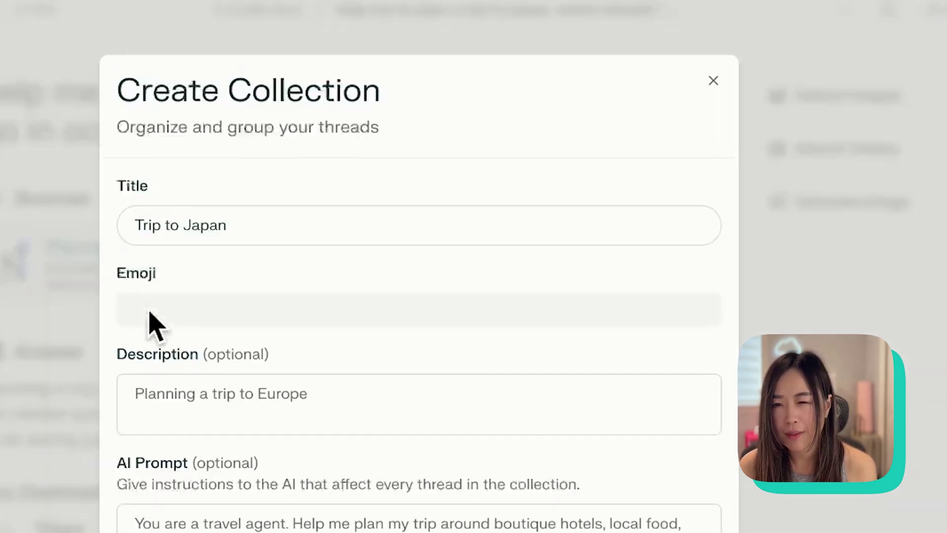
click(163, 450)
click(207, 416)
text(Planning a trip to Japan)
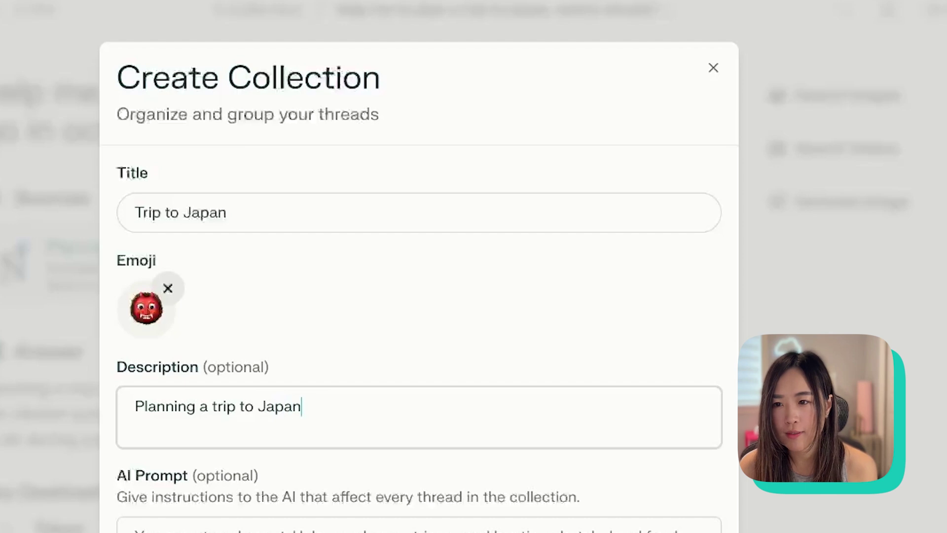
Add a travel agent AI prompt for an October Japan trip, family of 4 with 2 kids, kid friendly activities, and create the collection as Shareable.
scroll(226, 517, down, 5)
click(421, 303)
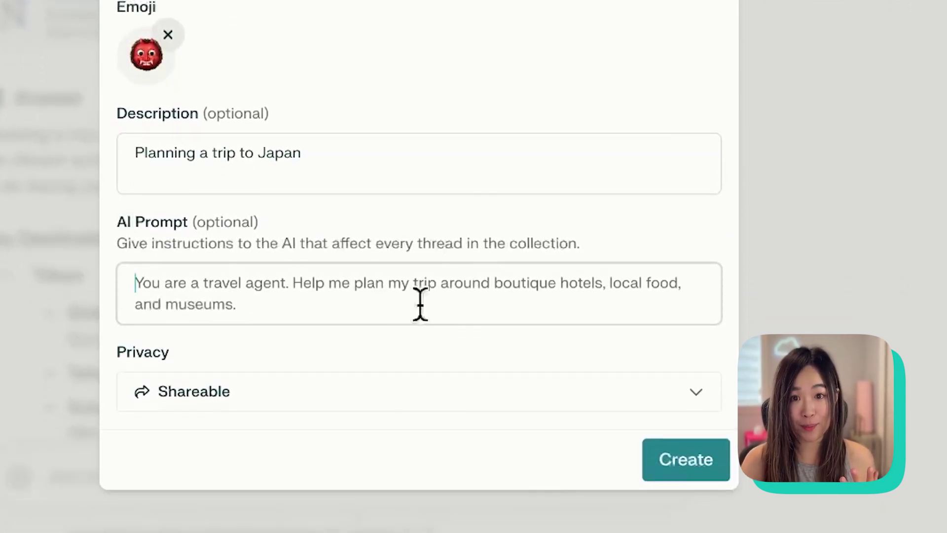
text(You are a travel agent. Help me to plan a trip to Japan in October for my family of 4 with 2 kids.  Please always advise kid friendly activities.)
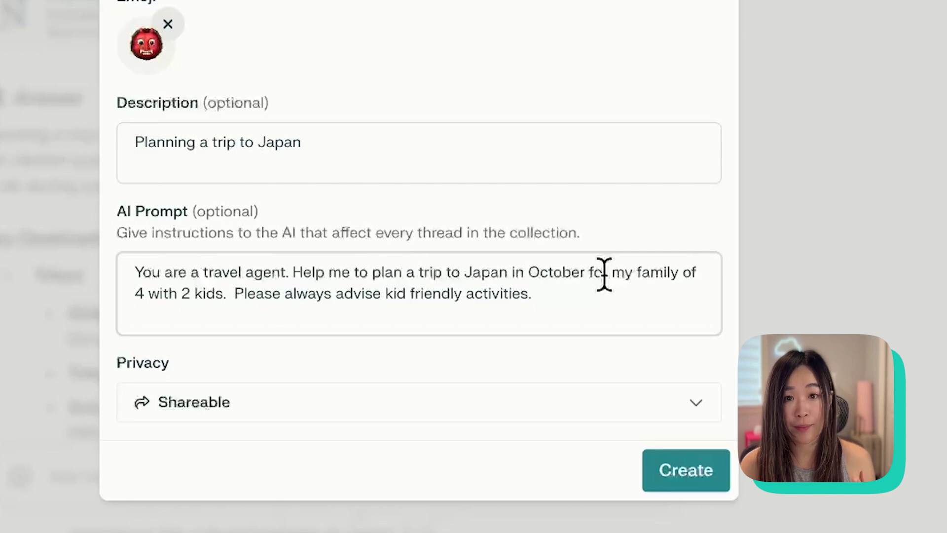
key(BackSpace)
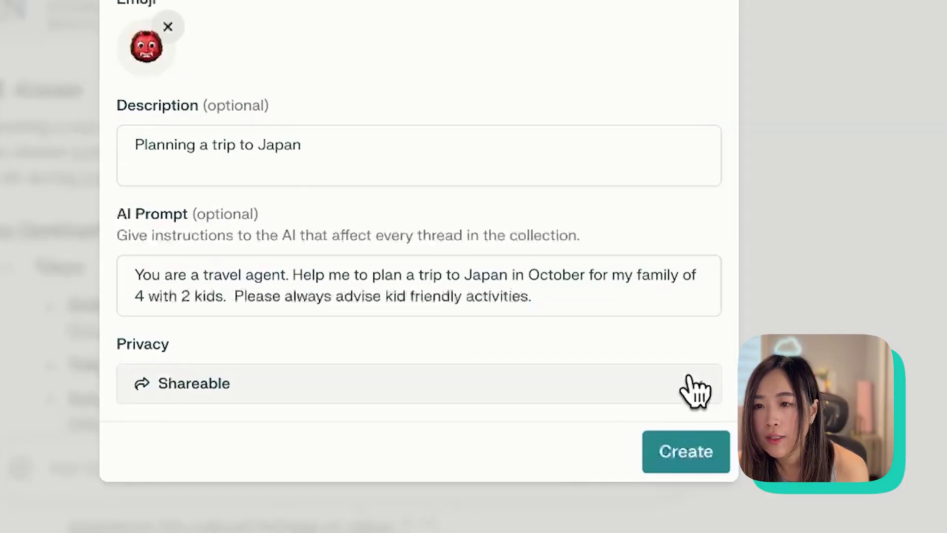
click(859, 442)
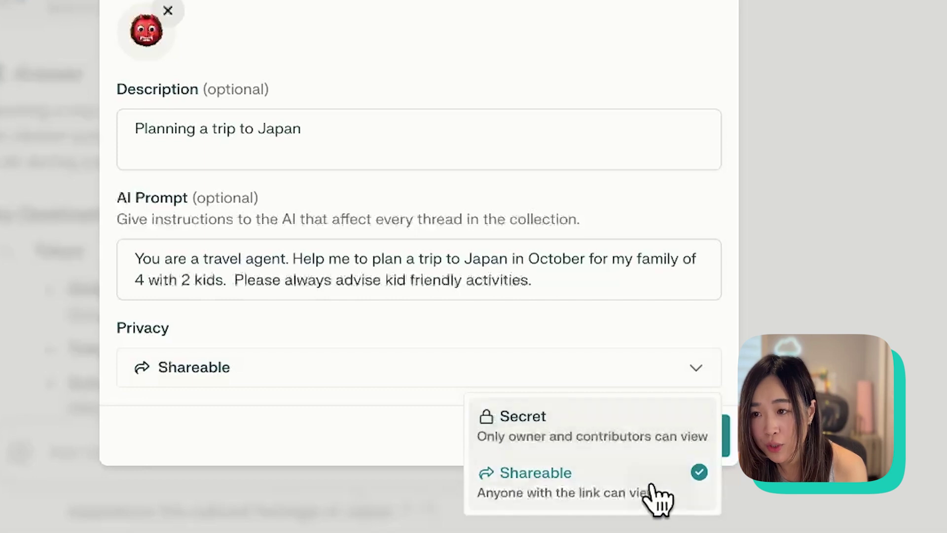
click(679, 491)
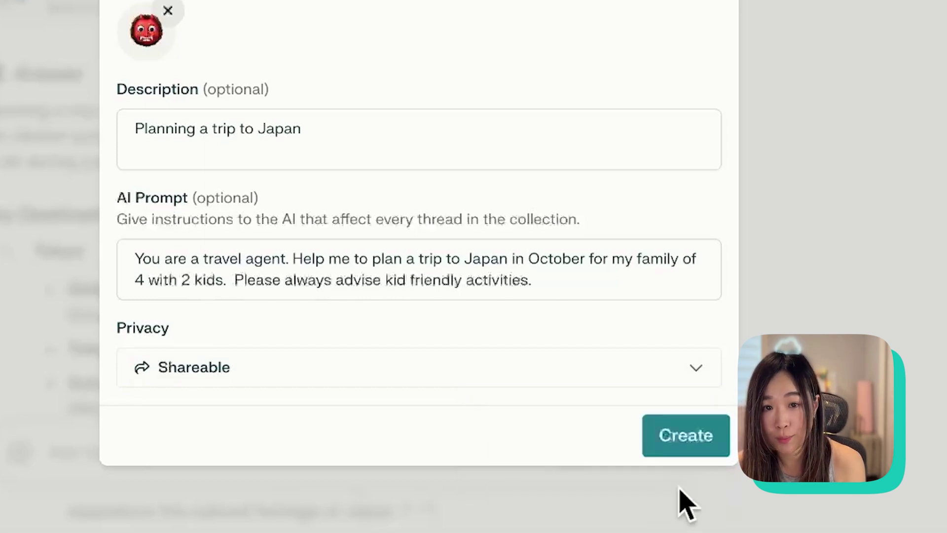
click(699, 441)
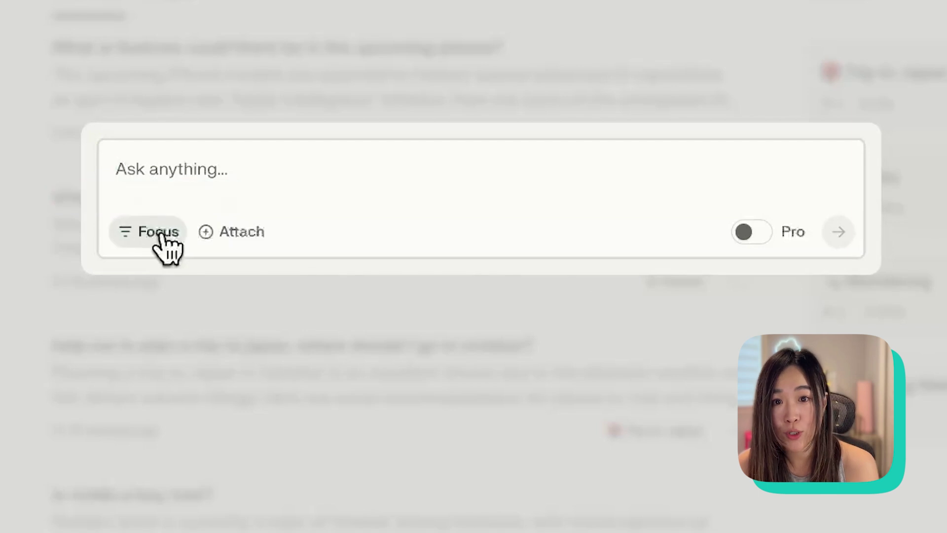
Examine the Focus, Attach and Pro options available when asking a new question.
click(154, 241)
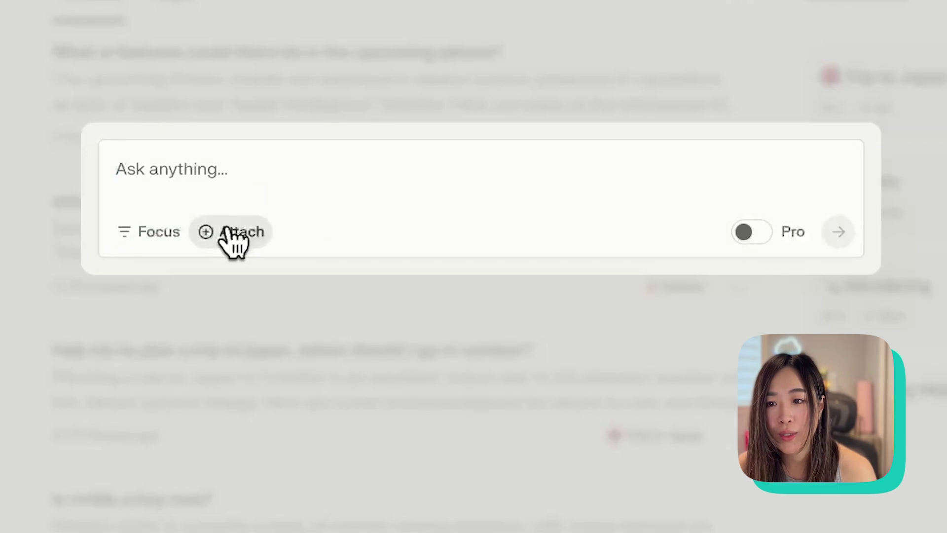
click(232, 232)
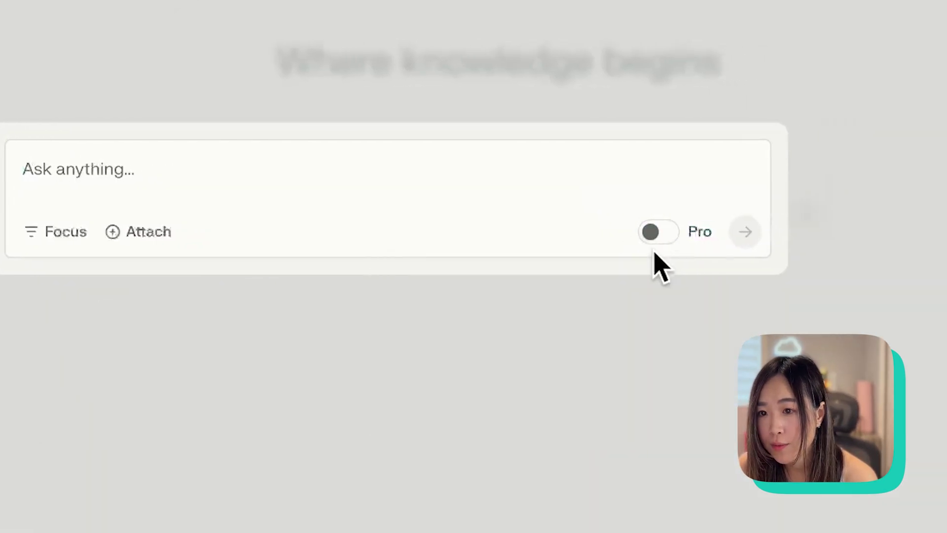
mouse_move(665, 227)
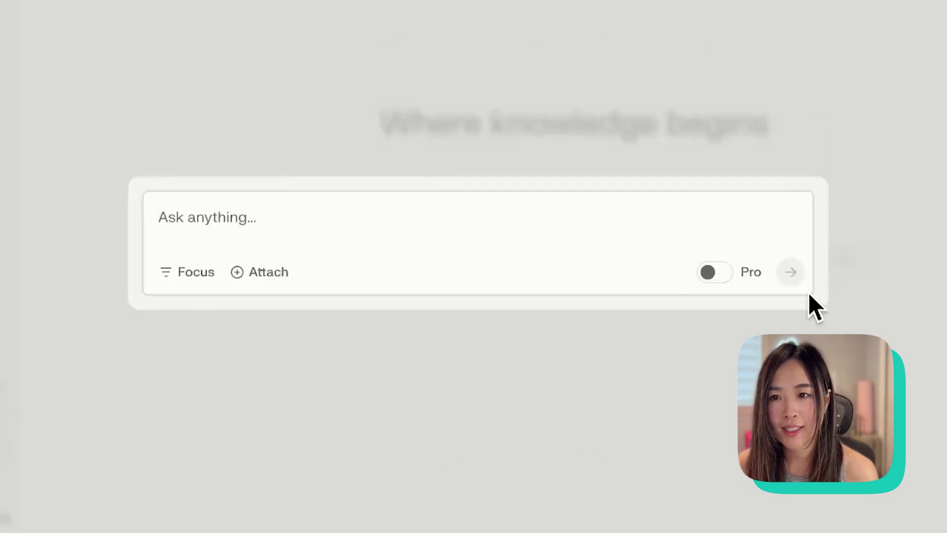
Enable Pro and ask for Kyoto cultural festivals from October 20 to October 26 and a 7-day itinerary for a family with two kids.
click(457, 220)
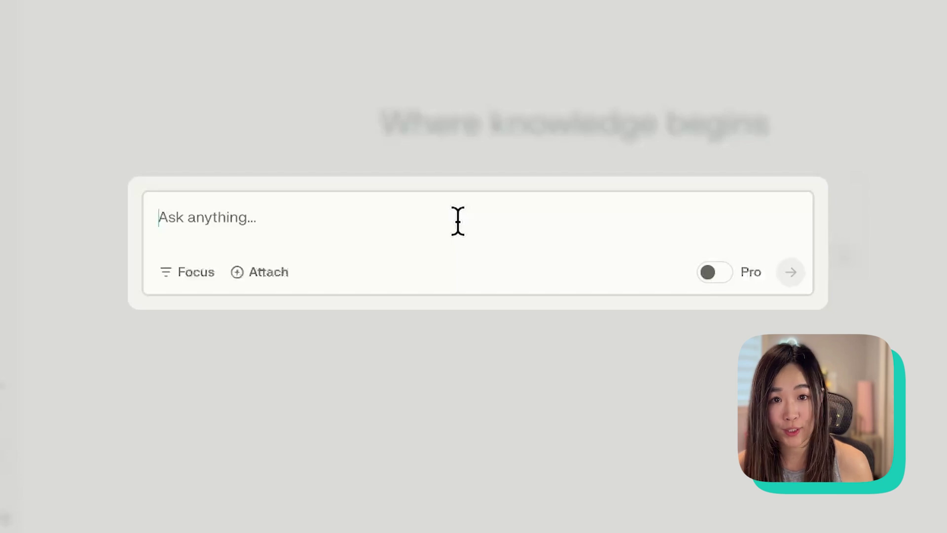
text(I'm planning a 7-day trip from October 20 to October 26 to Kyoto for my family with two kids. What are the best cultural festivals happening during that time? If there's a festival, we want to attend. help me to plan the itinerary.)
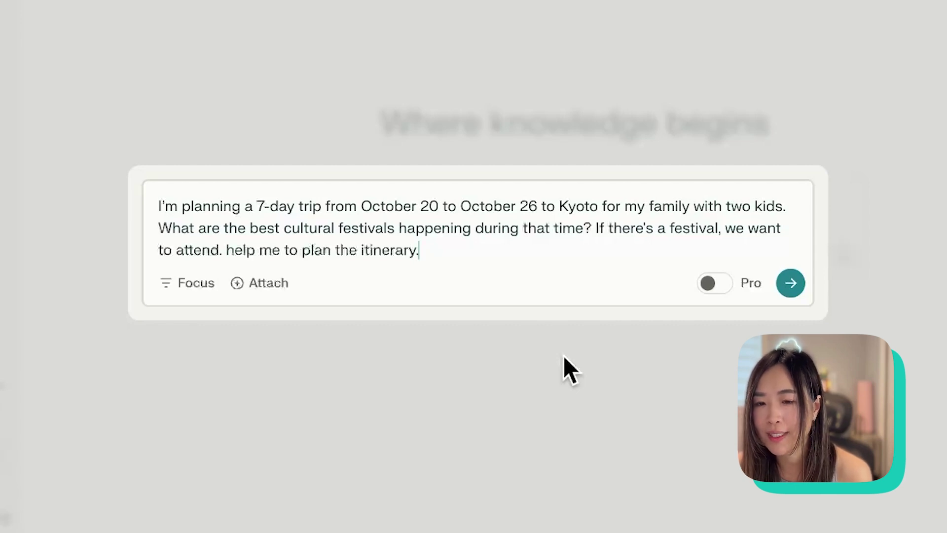
click(187, 283)
click(204, 326)
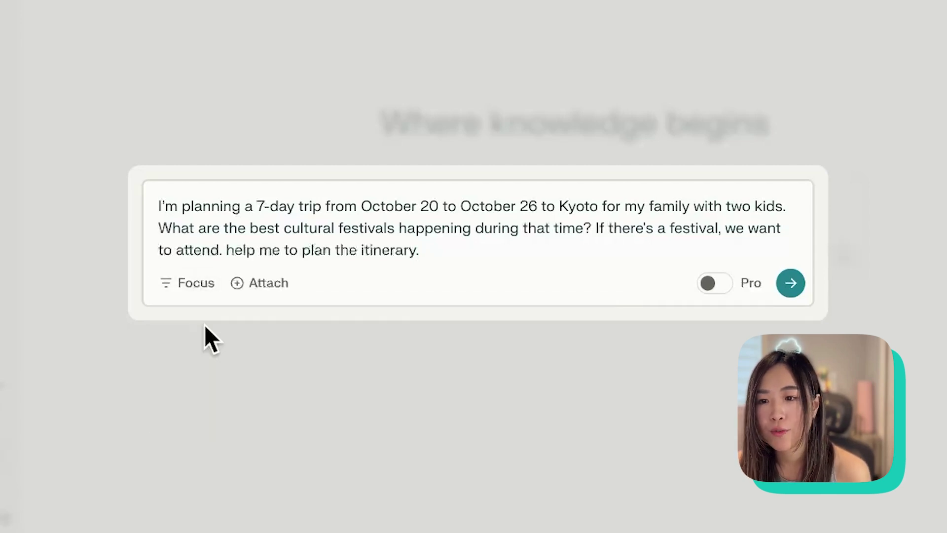
click(745, 286)
click(791, 283)
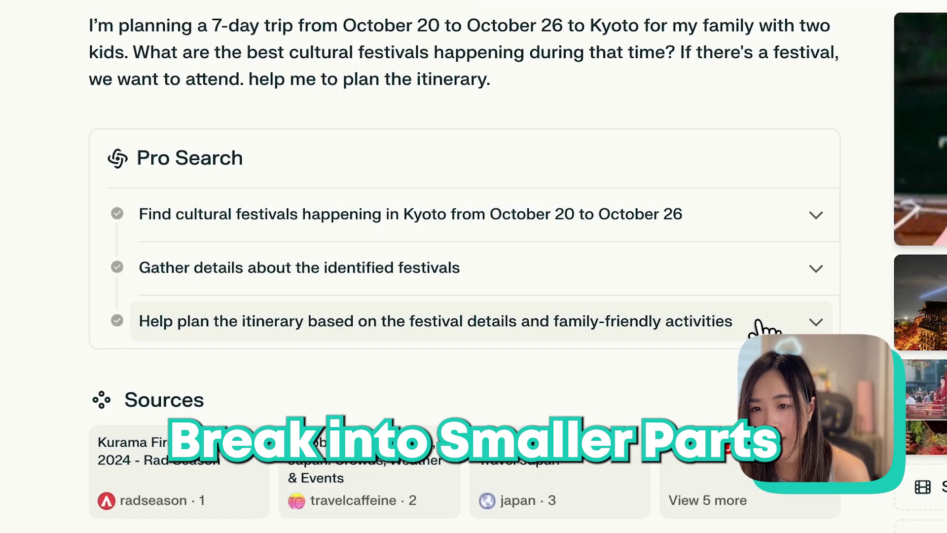
Expand and collapse the Pro Search steps to examine how the Kyoto question was broken down and researched.
click(744, 239)
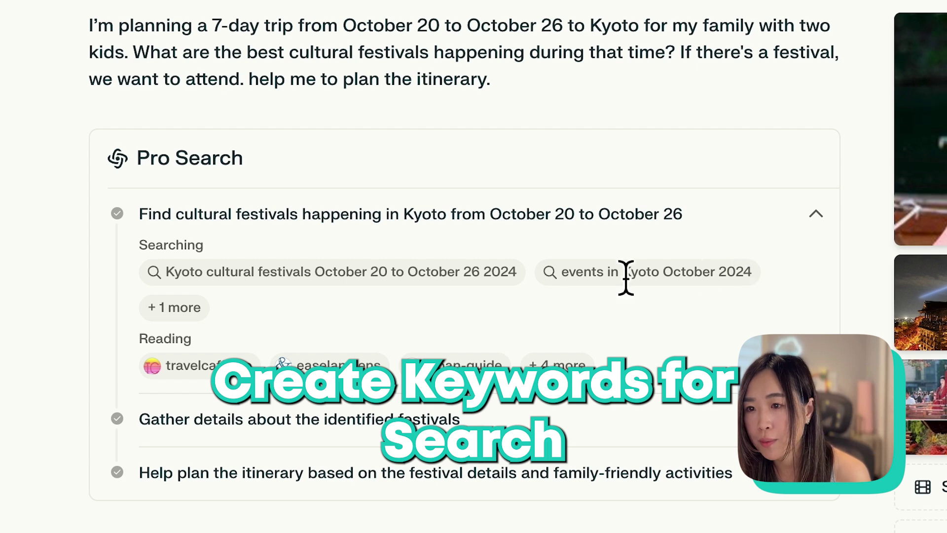
click(828, 230)
click(800, 282)
click(801, 286)
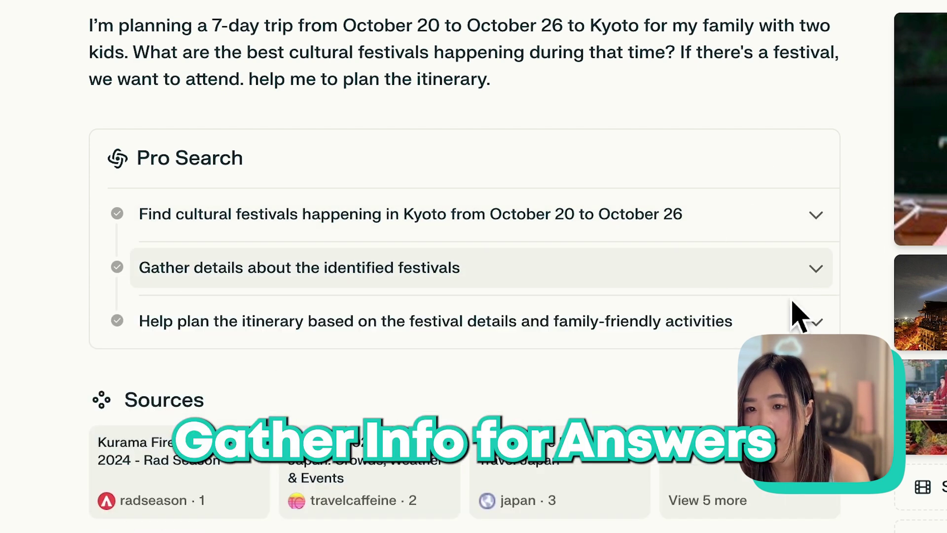
click(804, 321)
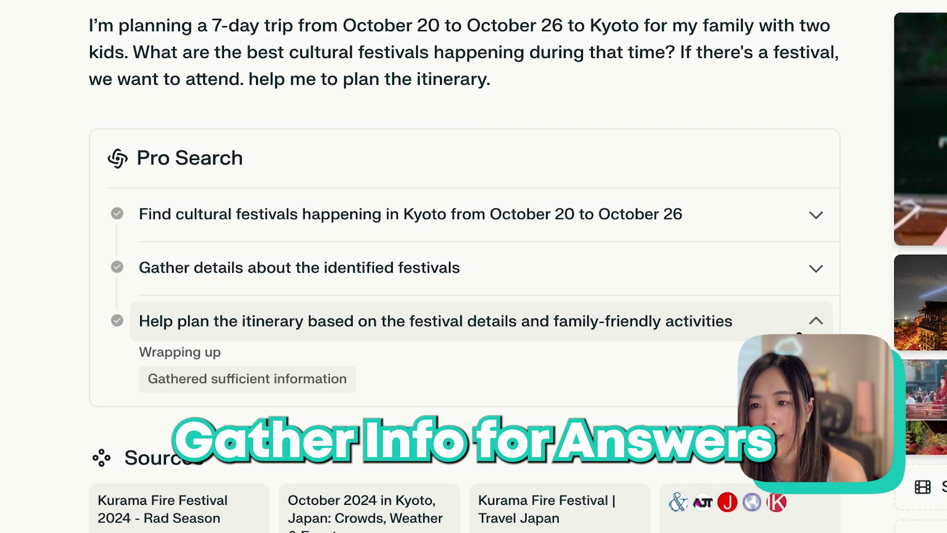
click(808, 321)
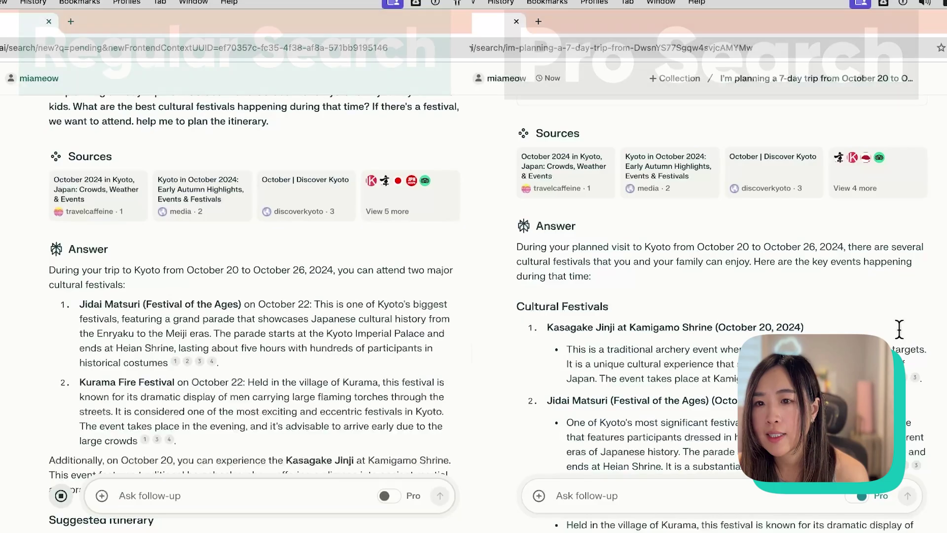
Compare the festivals and suggested itineraries in the regular and Pro search answers, and open the regular answer's rewrite options.
scroll(916, 353, down, 5)
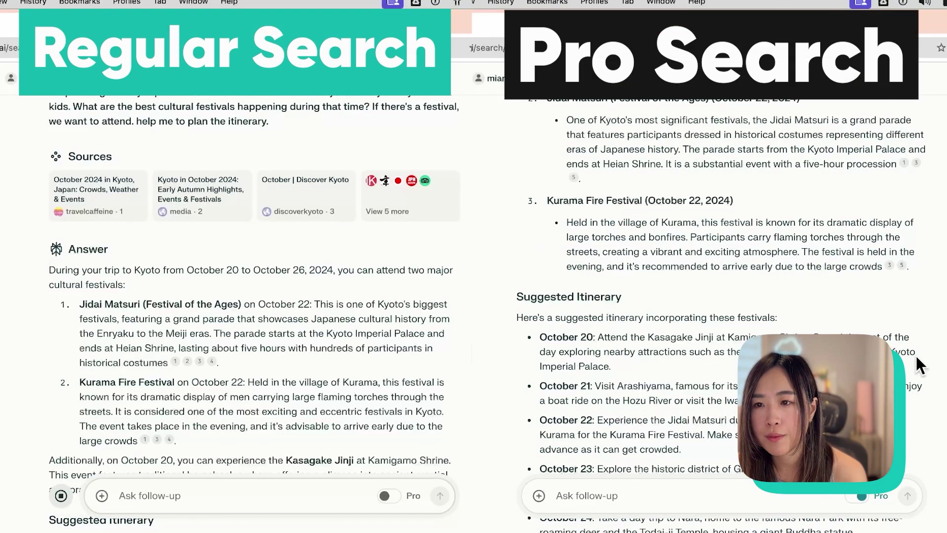
scroll(254, 314, down, 5)
scroll(915, 353, down, 3)
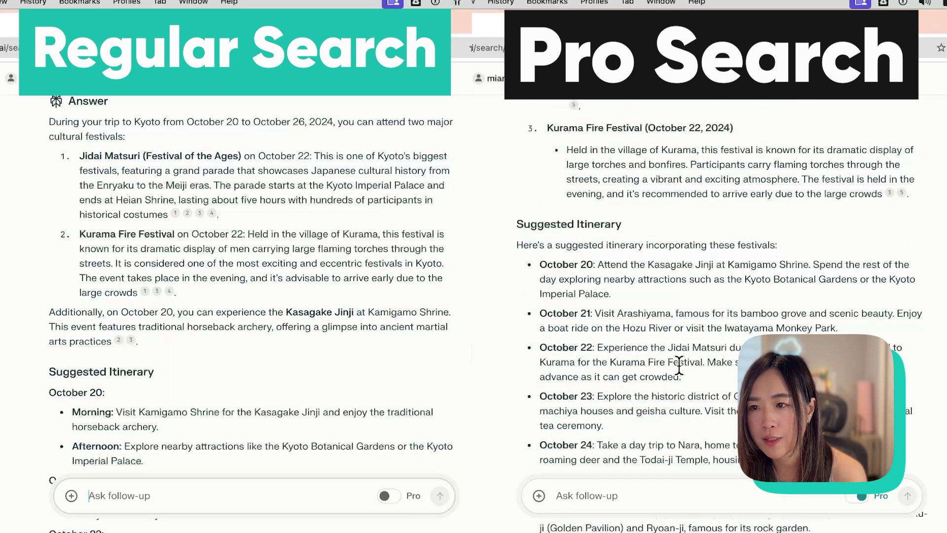
scroll(254, 314, down, 4)
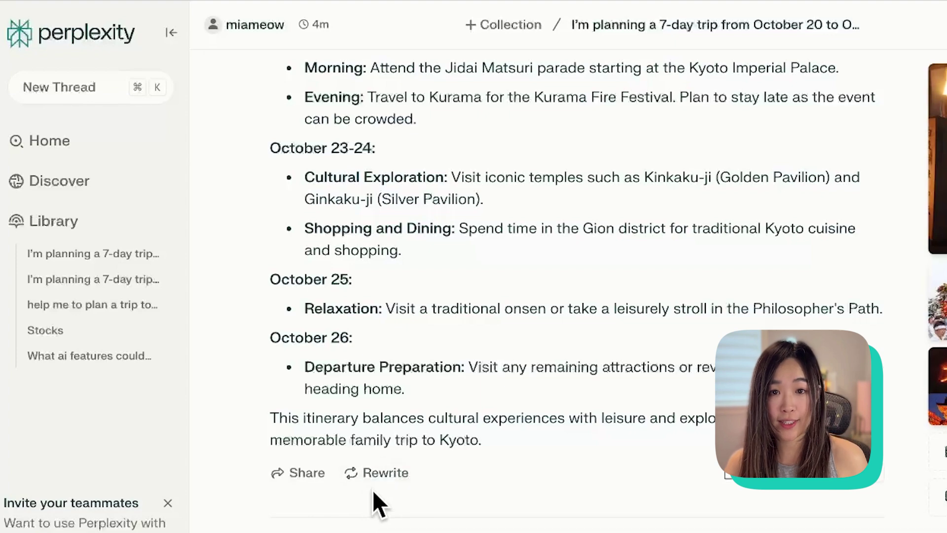
click(385, 473)
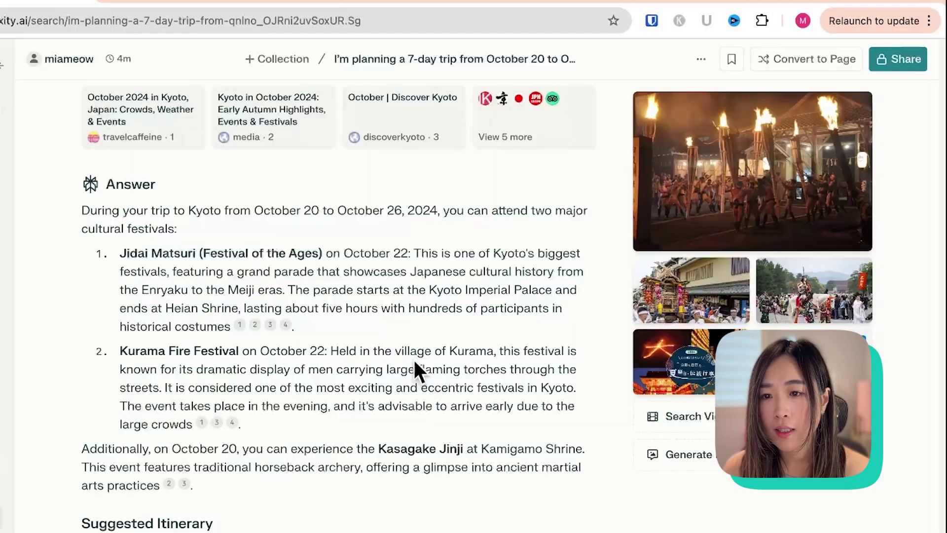
Look through the full list of sources behind the regular Kyoto answer and close it.
click(540, 145)
scroll(661, 354, down, 6)
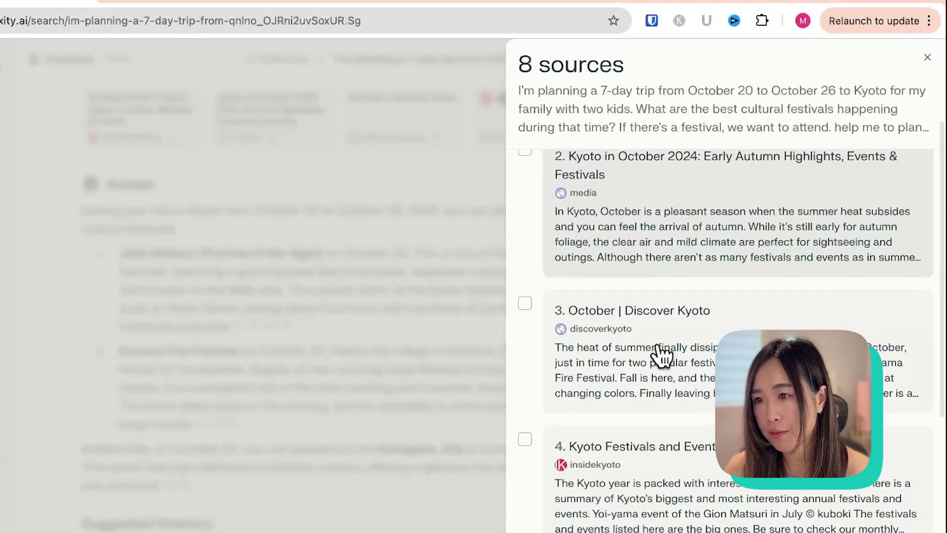
scroll(660, 354, down, 6)
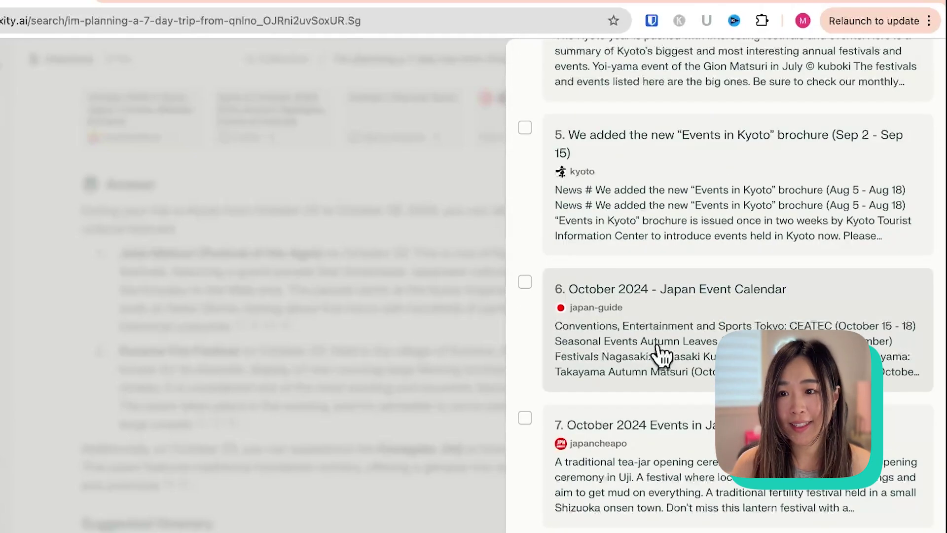
click(368, 271)
scroll(391, 381, up, 2)
scroll(568, 418, down, 1)
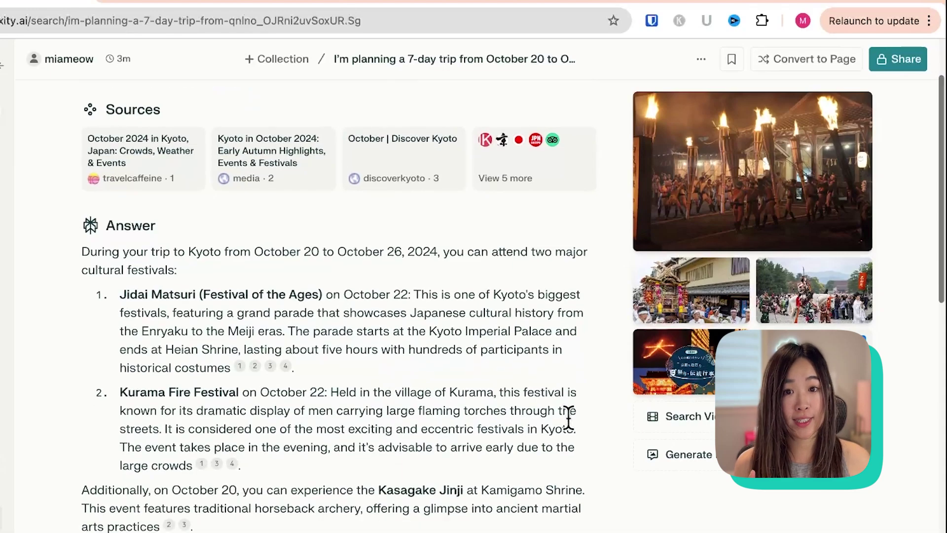
Read on in the Kyoto answer and open the source article "Kyoto in October 2024: Early Autumn Highlights, Events & Festivals".
scroll(568, 418, down, 3)
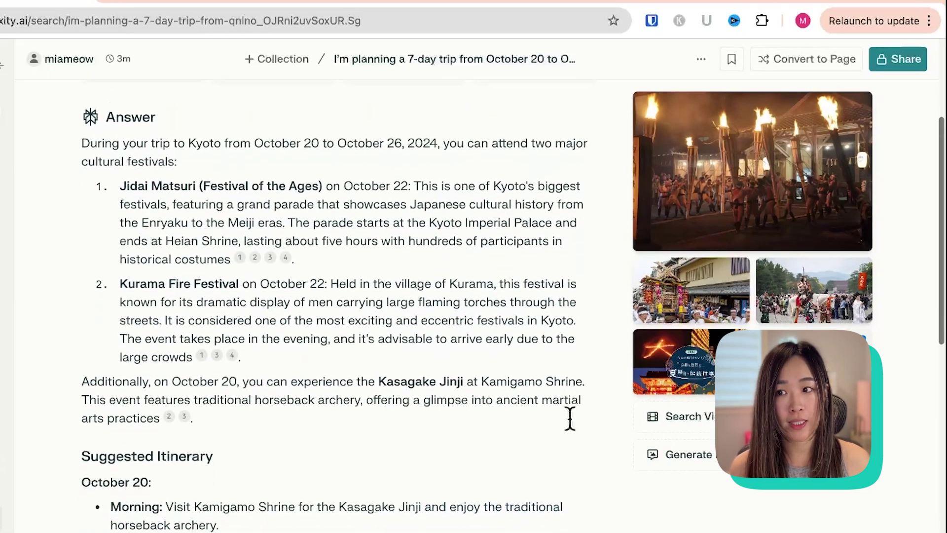
scroll(569, 418, down, 3)
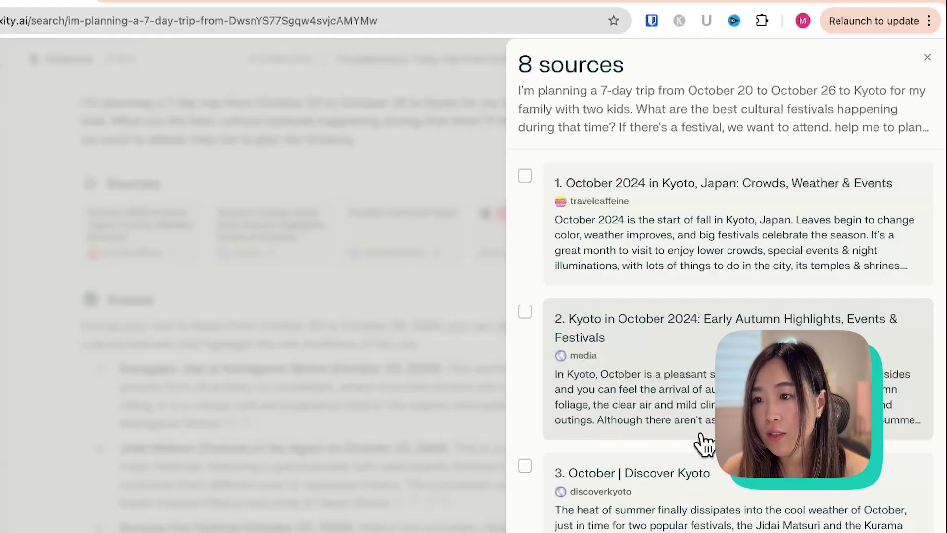
click(702, 435)
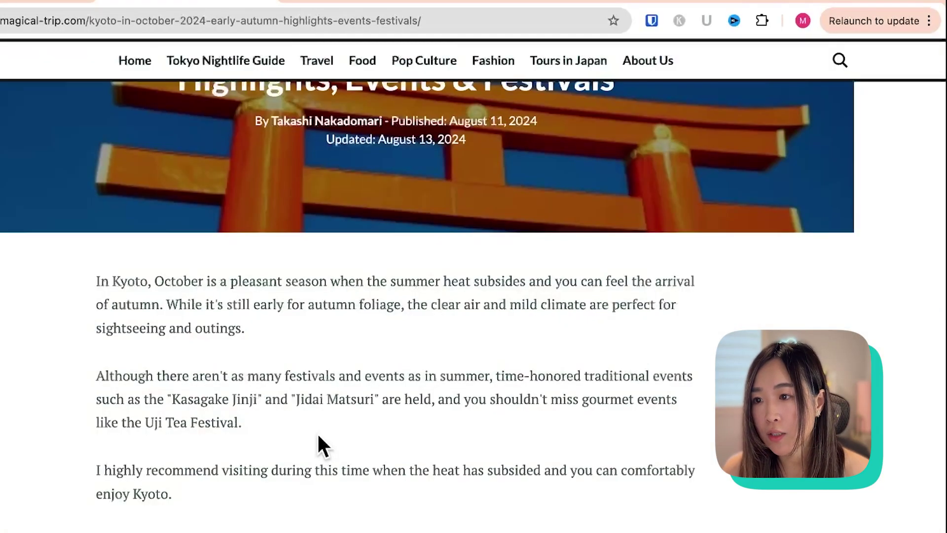
scroll(317, 432, down, 1)
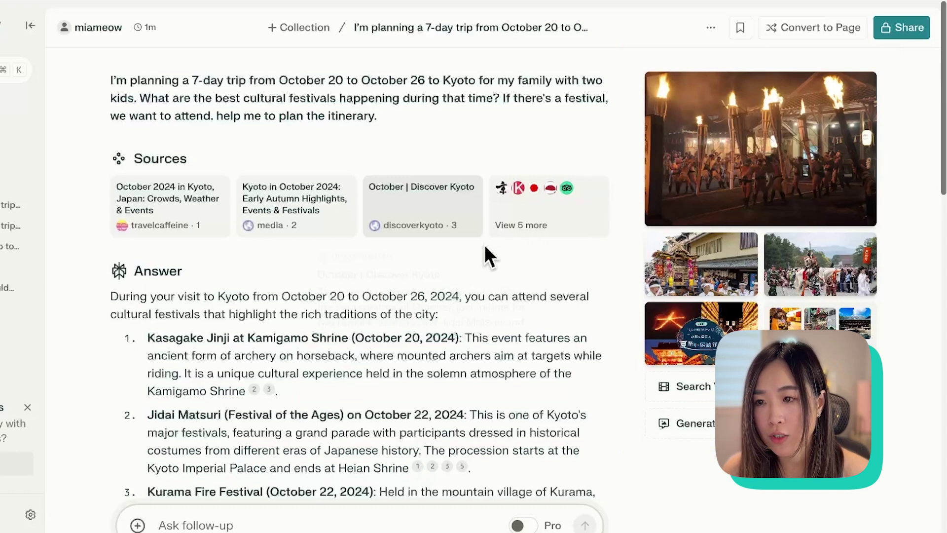
Enlarge the torch festival, portable shrine and summer festival images of the Kyoto answer and open the last image's source.
click(760, 148)
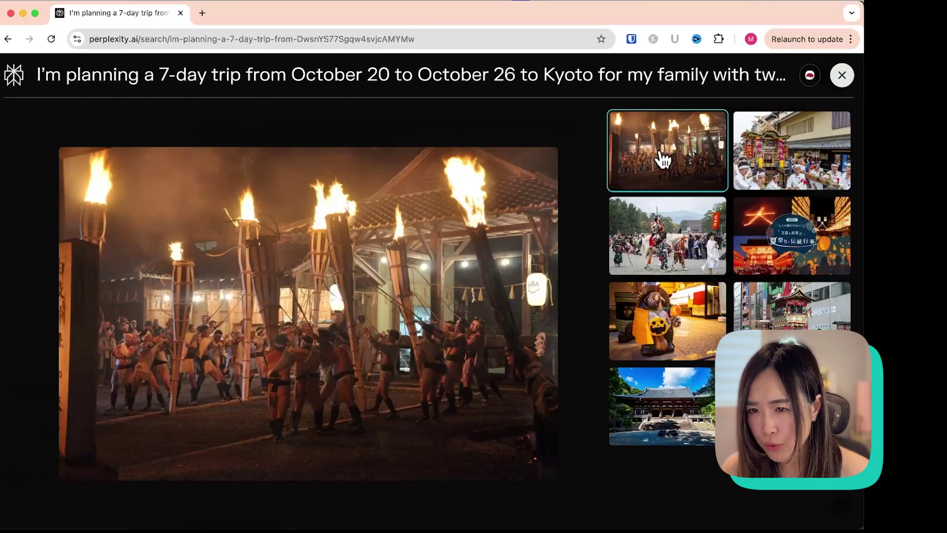
click(781, 169)
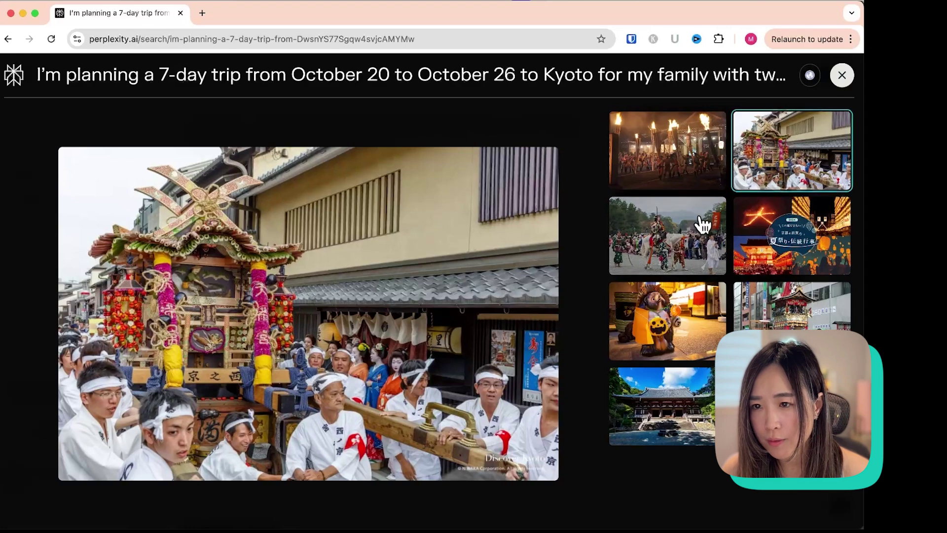
click(749, 209)
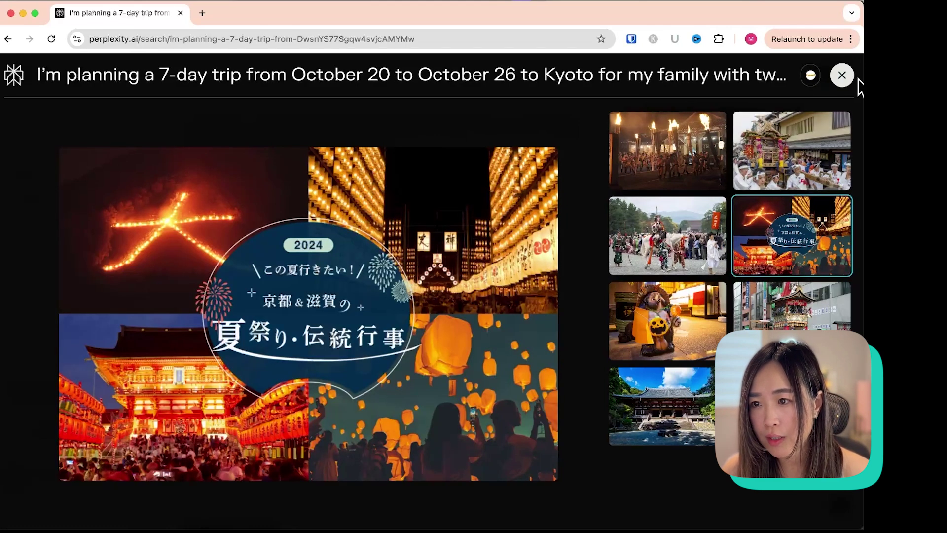
click(811, 75)
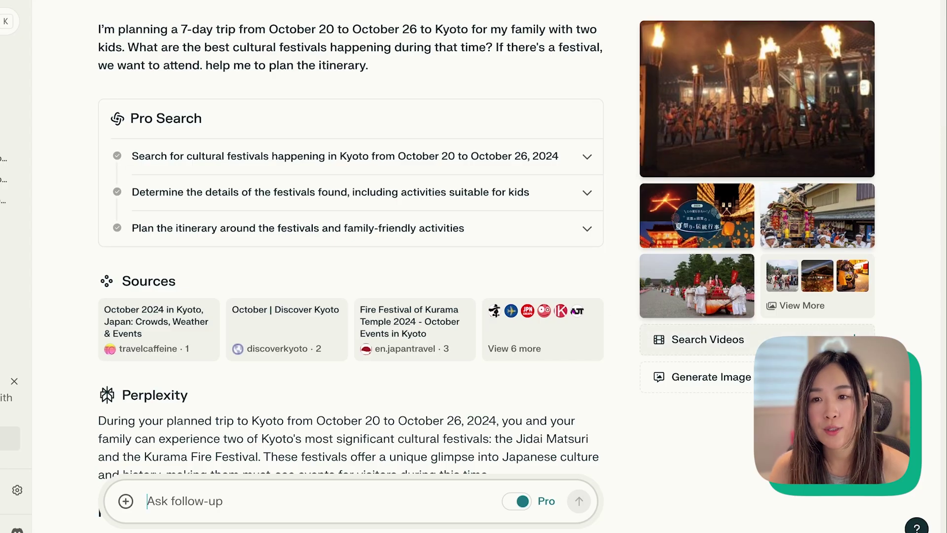
Search for videos on the Pro search Kyoto answer and generate an image for it in the Illustration style.
click(789, 339)
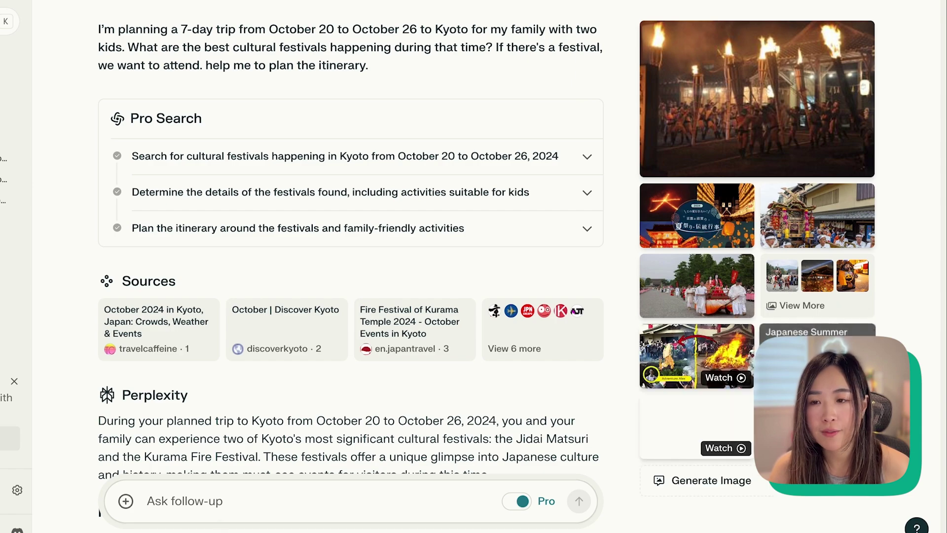
click(781, 491)
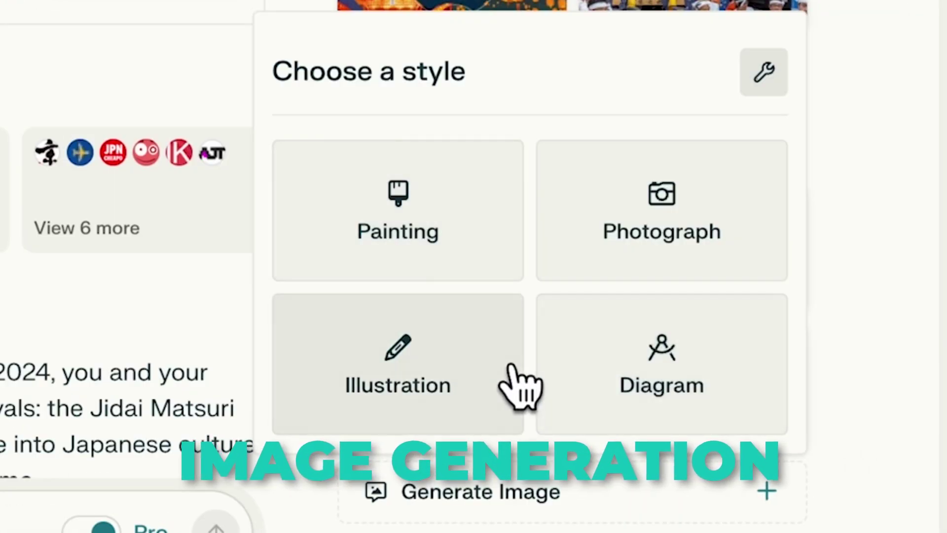
click(512, 367)
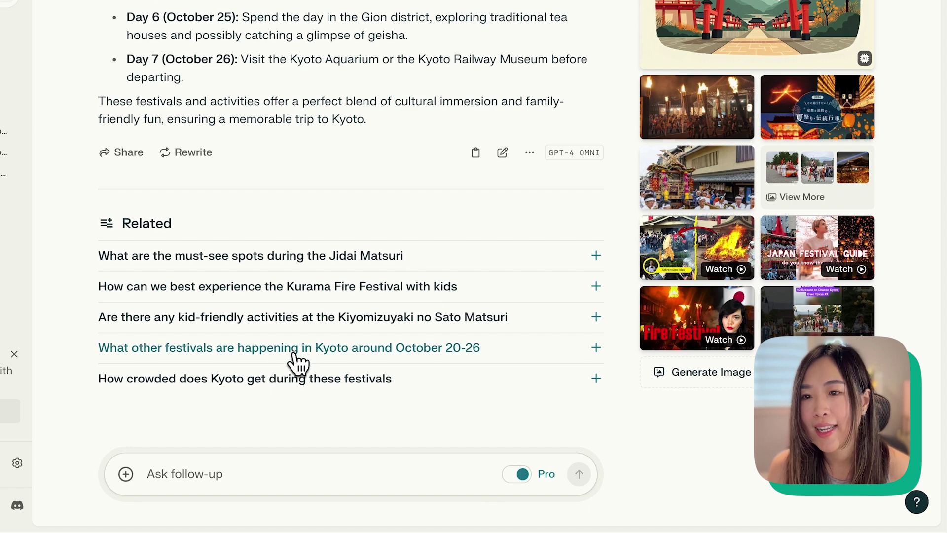
Ask the related question on must-see spots during the Jidai Matsuri and the follow-up "calculate the expense of the trip".
click(303, 259)
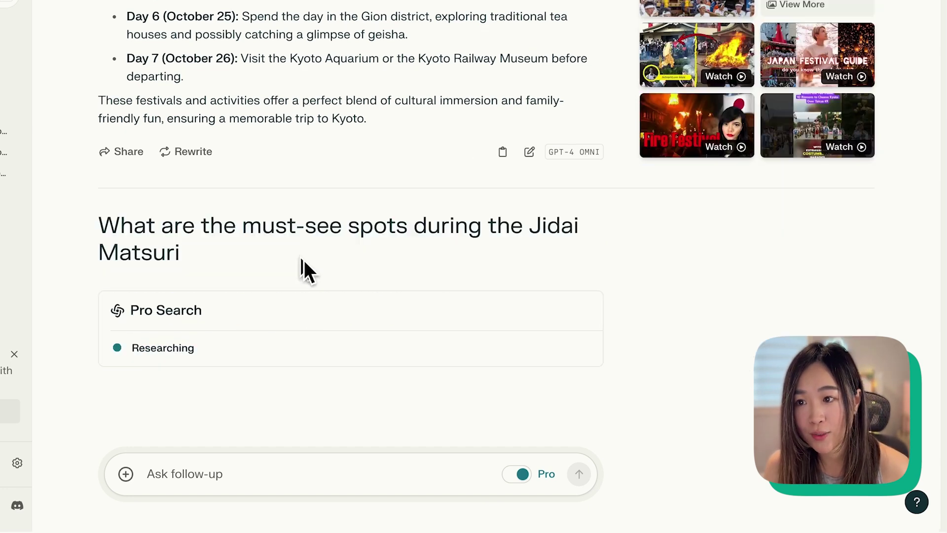
text(calculate the expens)
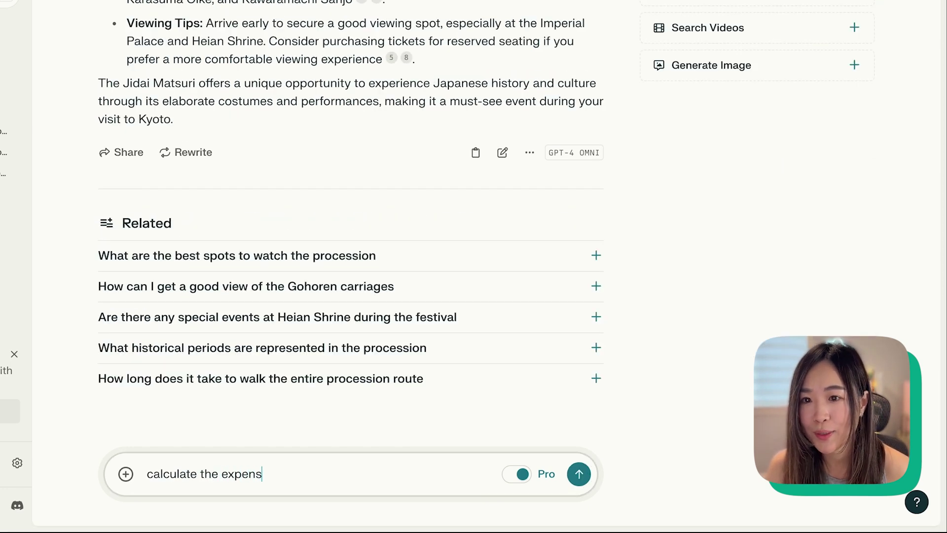
text(e of the trip)
key(Return)
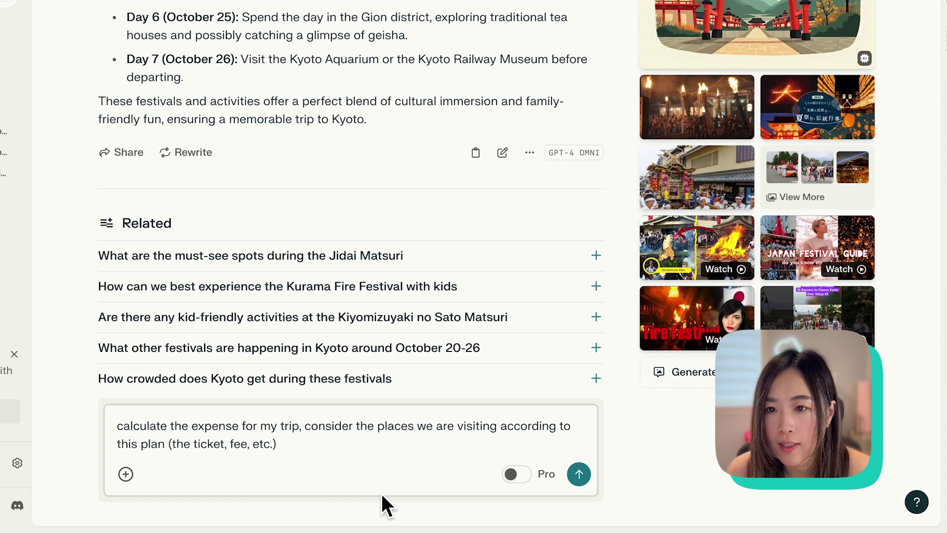
Turn on Pro, submit "calculate the expense for my trip, consider the places we are visiting according to this plan (the ticket, fee, etc.)" and read the answer.
click(523, 474)
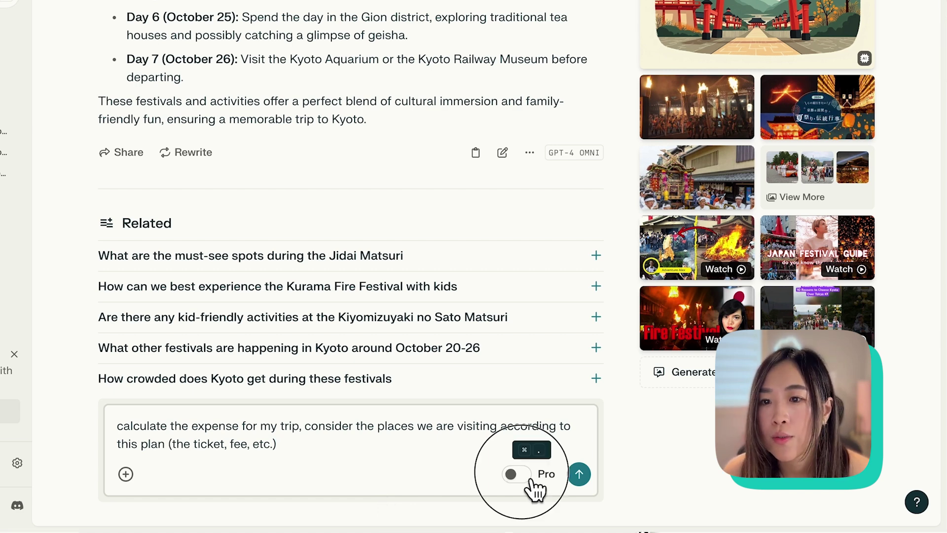
click(587, 479)
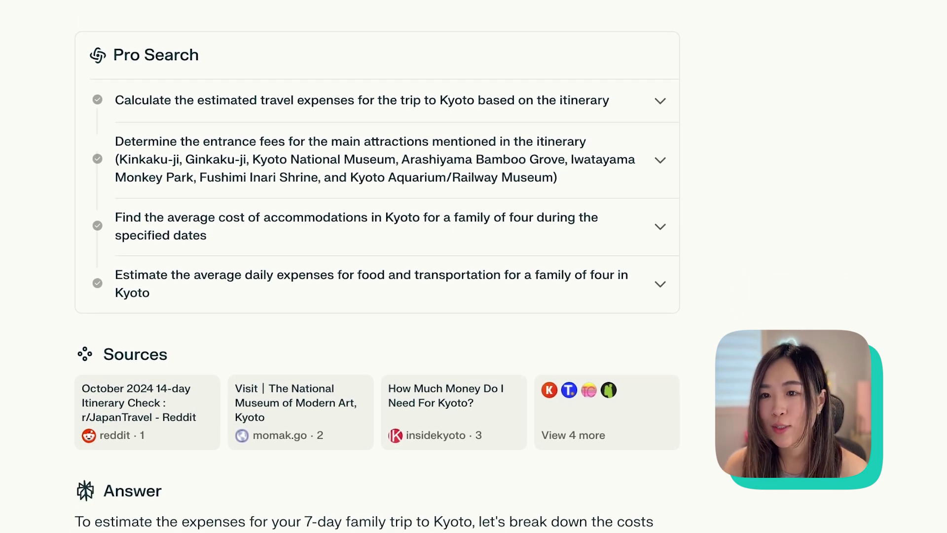
scroll(377, 266, down, 10)
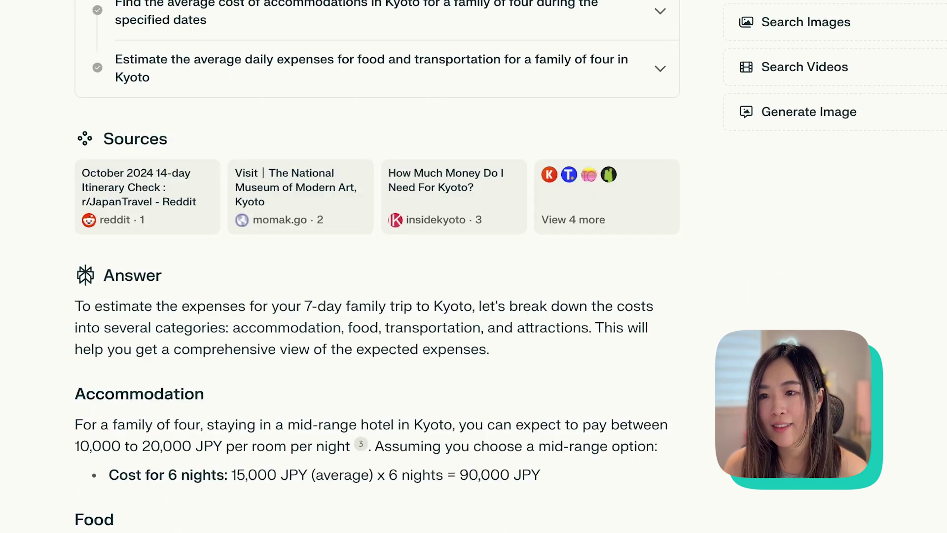
scroll(377, 266, down, 3)
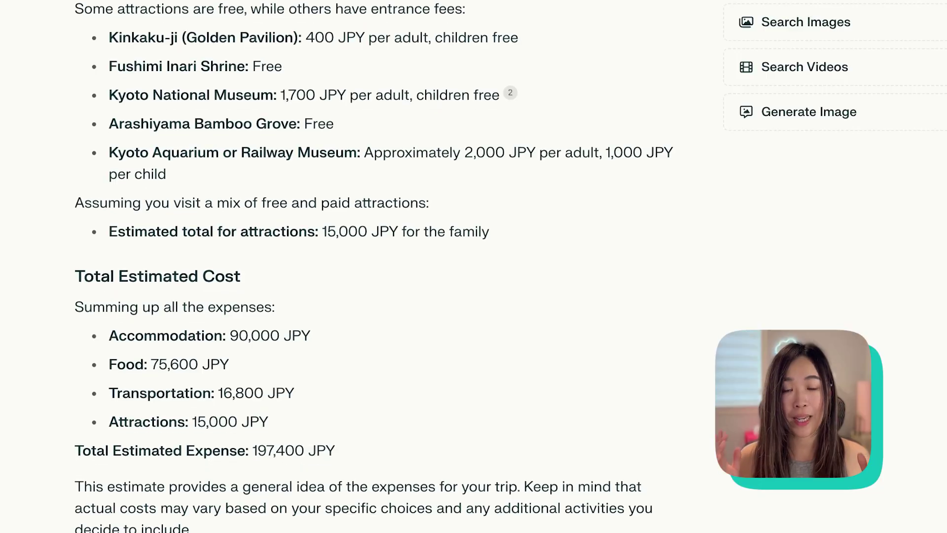
scroll(374, 266, down, 1)
scroll(377, 266, down, 1)
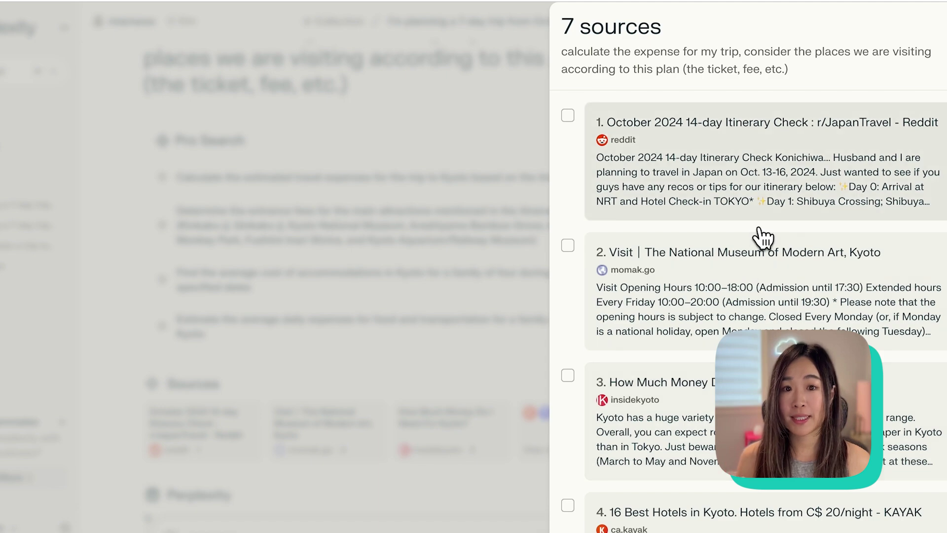
Look through the full list of sources behind the trip expense answer, including the hotel and travel cost pages.
scroll(763, 238, down, 1)
scroll(763, 238, down, 6)
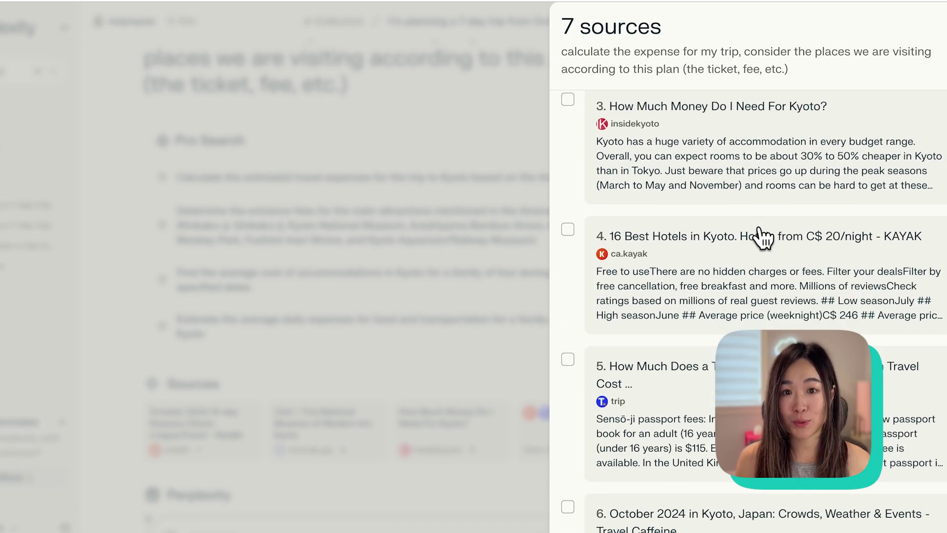
scroll(763, 239, down, 3)
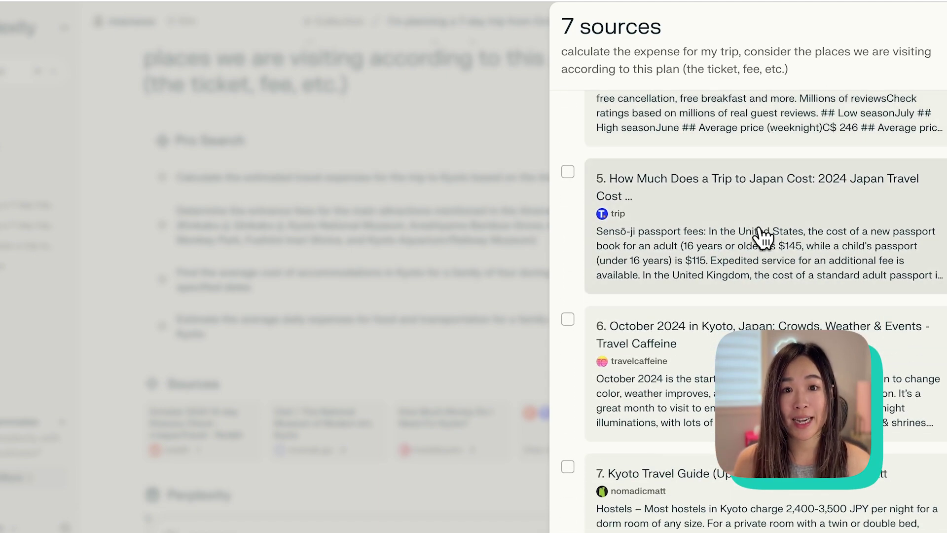
scroll(763, 239, up, 10)
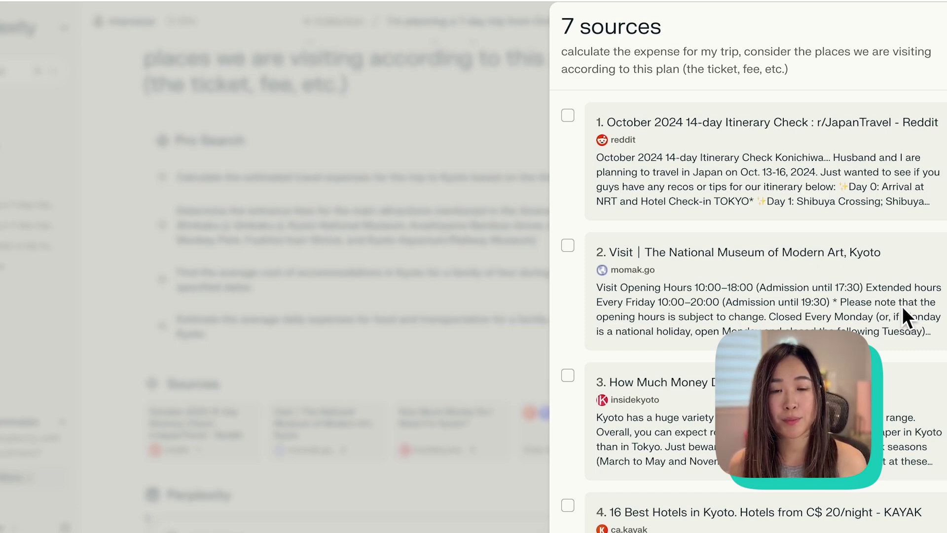
scroll(903, 309, down, 1)
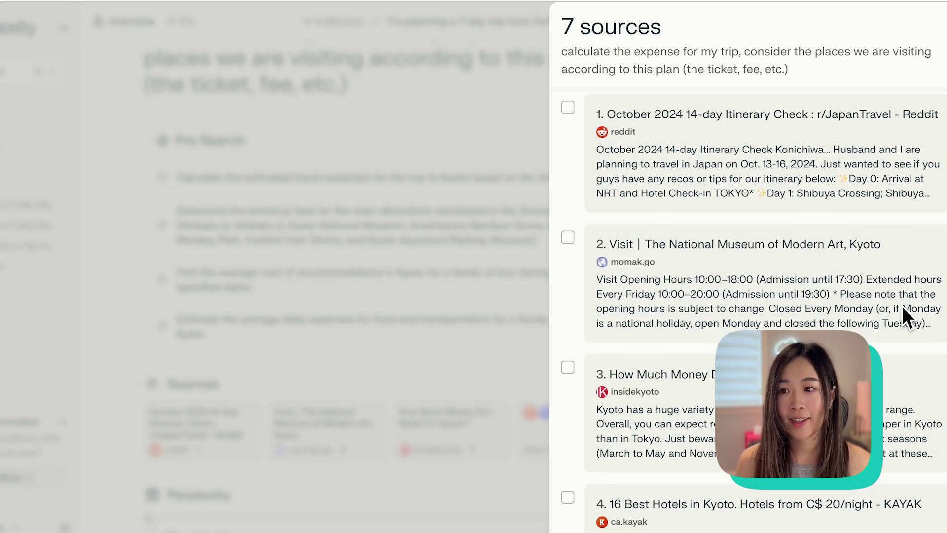
scroll(904, 309, down, 2)
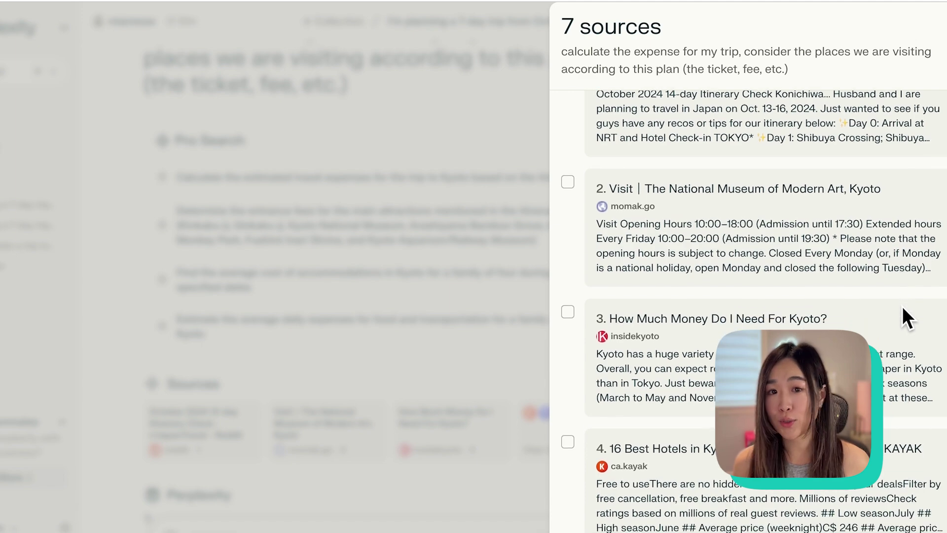
scroll(903, 310, down, 2)
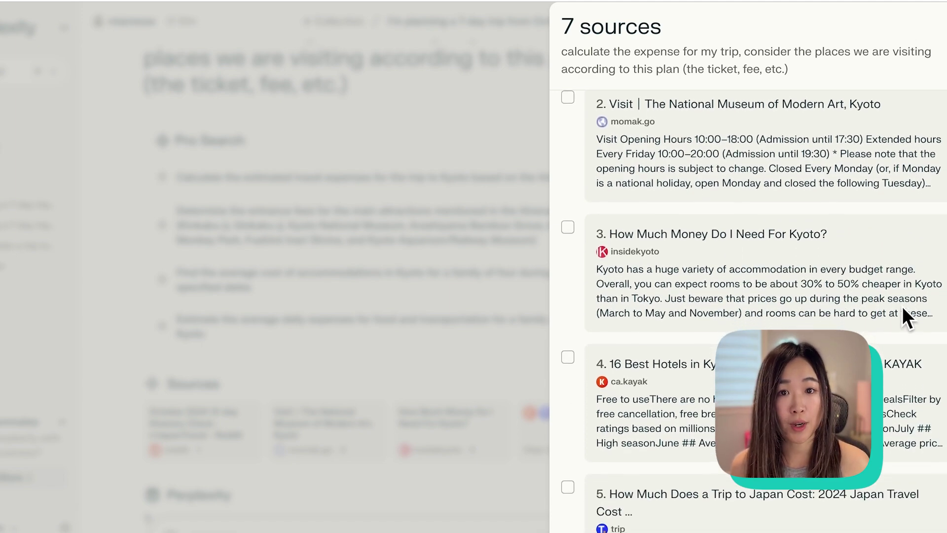
scroll(903, 309, down, 3)
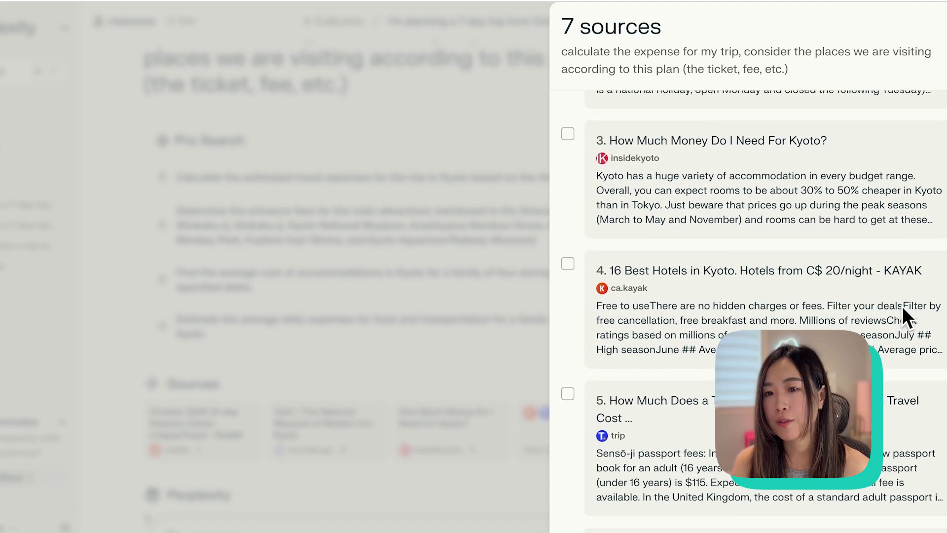
scroll(903, 309, down, 2)
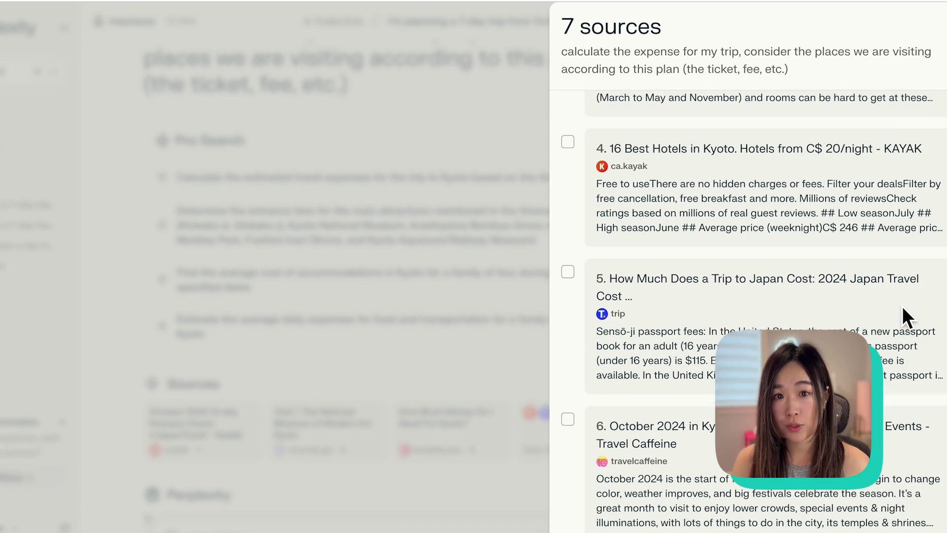
scroll(902, 310, down, 1)
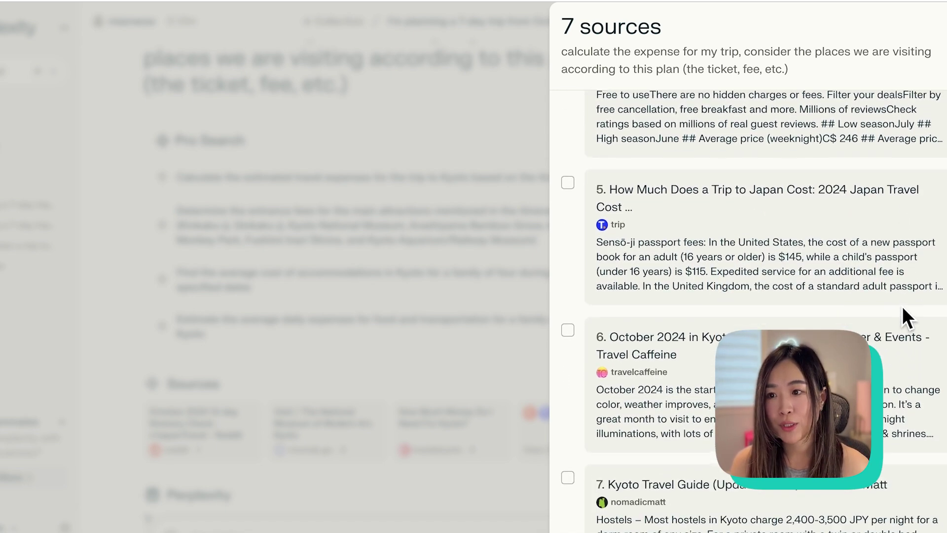
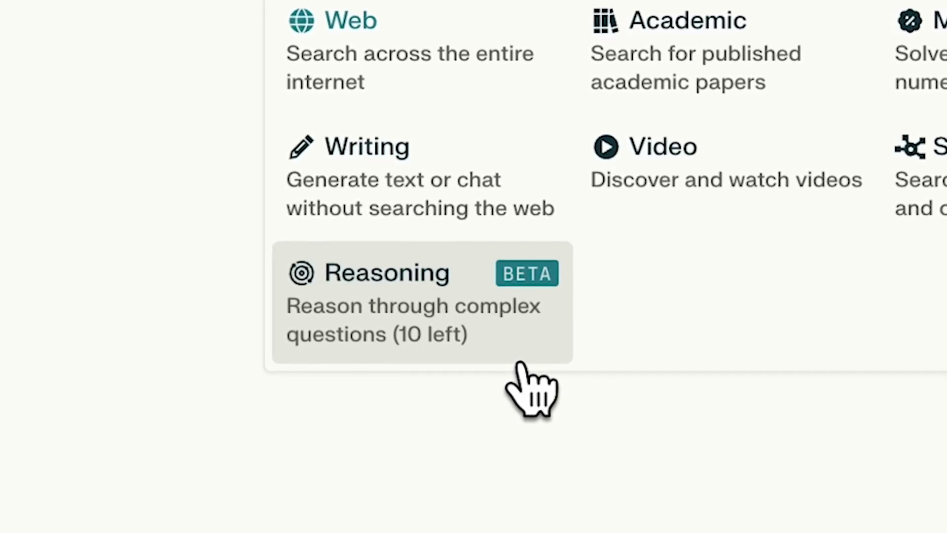
Ask "How many GPUs does it take to fill up Mars?" with the Reasoning focus and read through the answer's calculation.
click(330, 446)
text(How man)
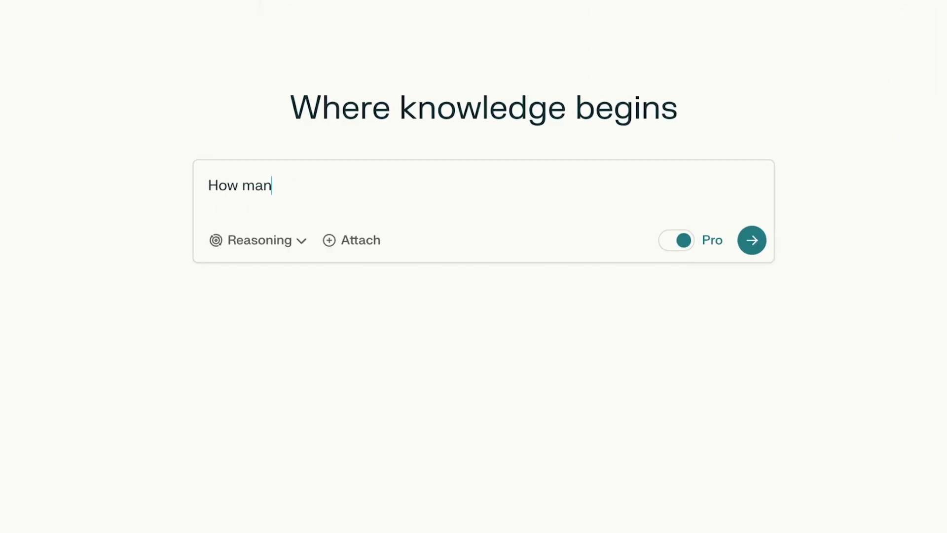
text(y GPUs does it take to fill )
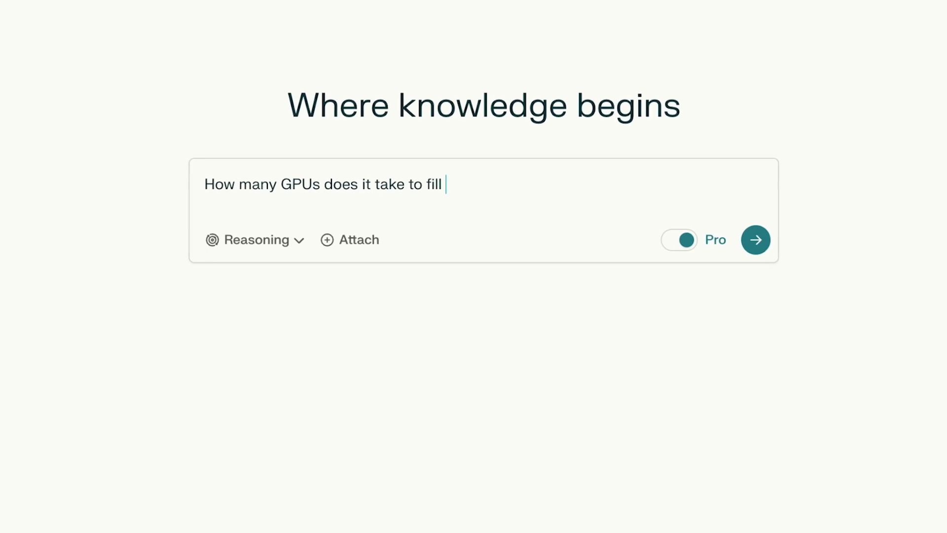
text(up Mars?)
click(765, 248)
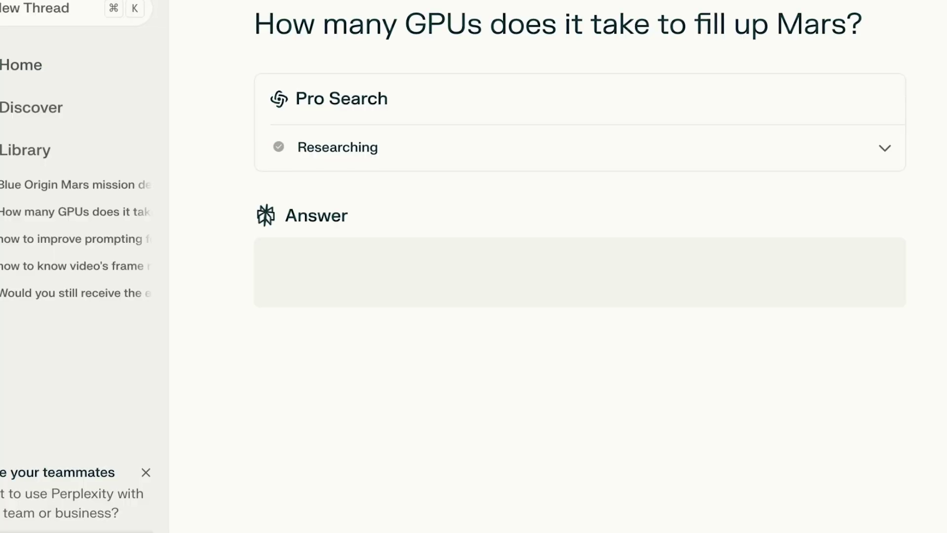
scroll(923, 338, down, 5)
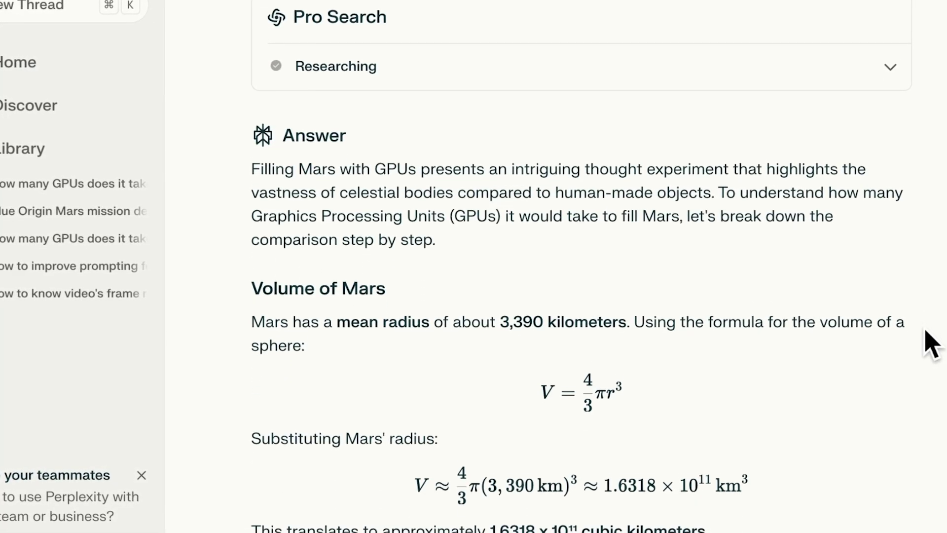
scroll(934, 345, down, 10)
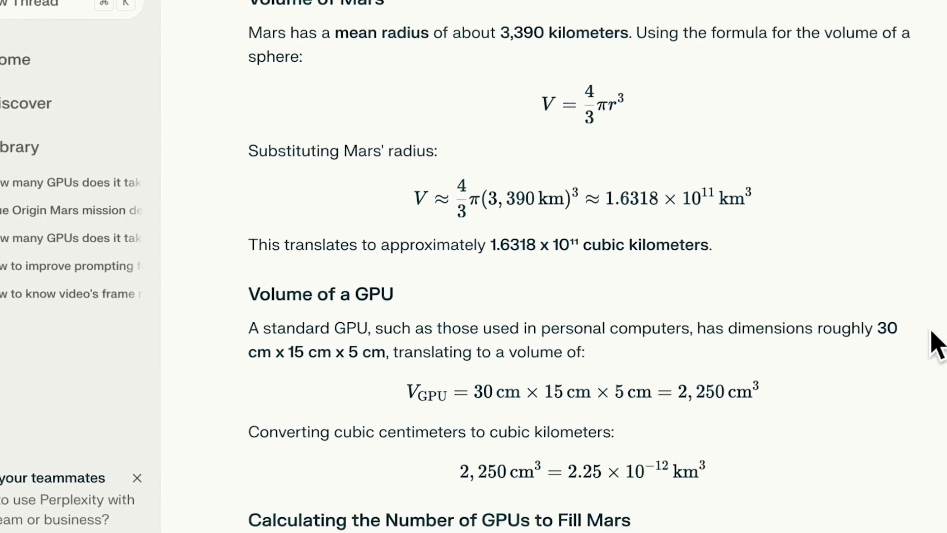
scroll(939, 343, down, 10)
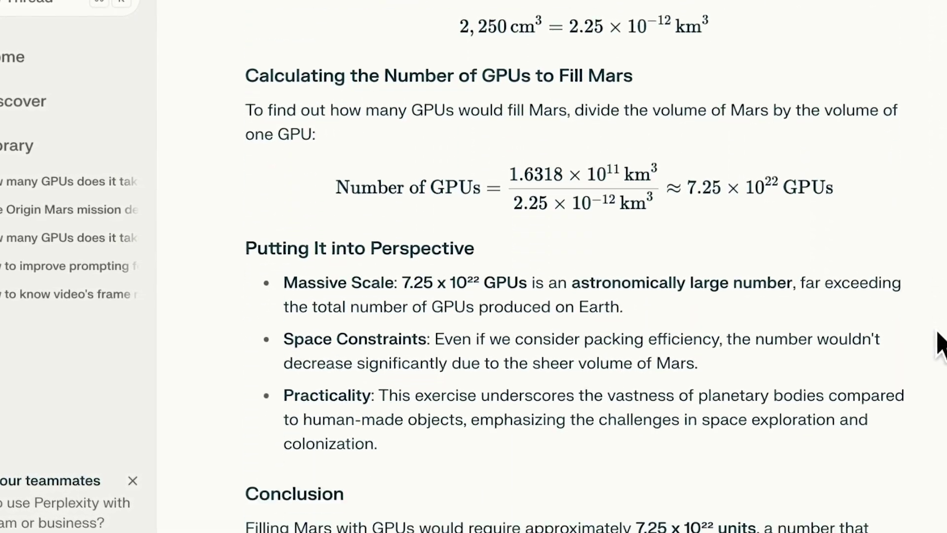
scroll(940, 342, down, 2)
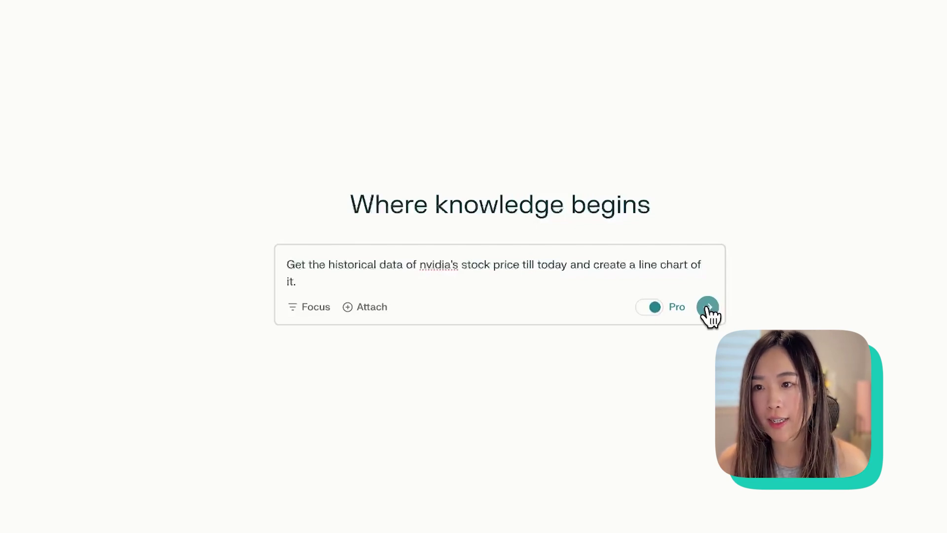
Ask "Get the historical data of nvidia's stock price till today and create a line chart of it." with Pro on and again with it off.
click(708, 308)
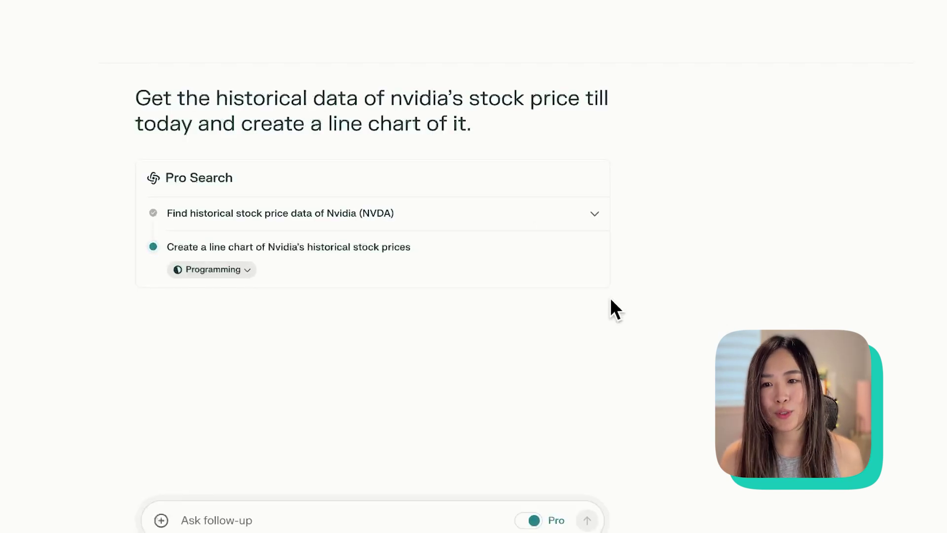
scroll(616, 371, down, 2)
scroll(617, 375, down, 2)
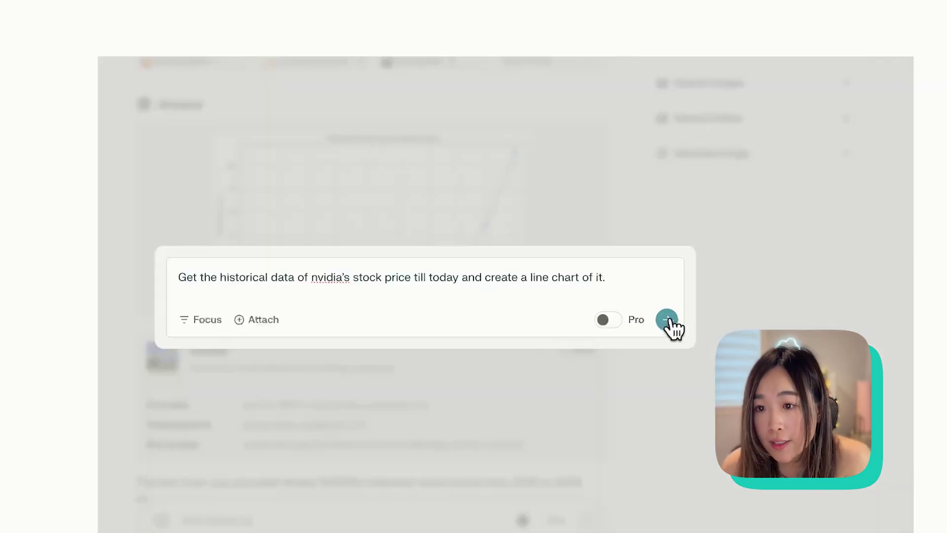
click(669, 320)
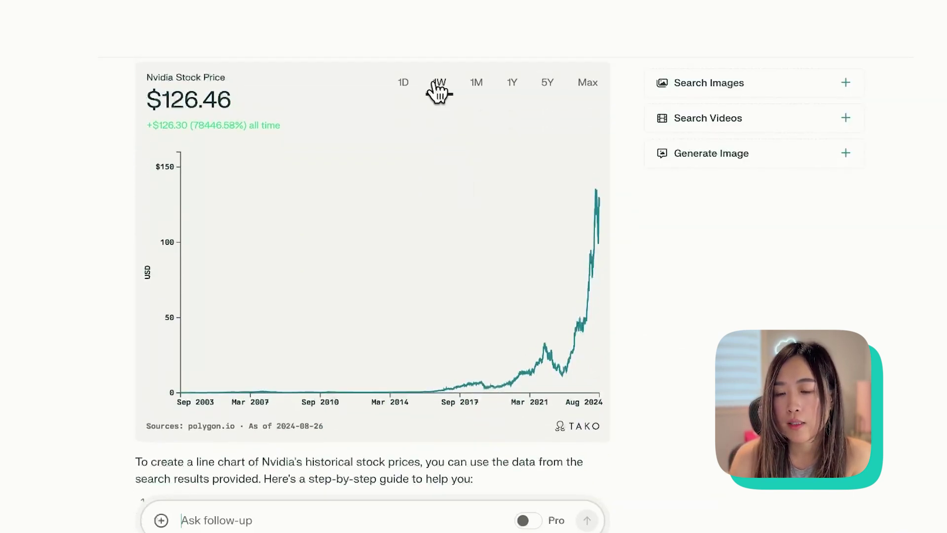
View the Nvidia stock price chart over one week and one year, and read the line chart guide with its Python sample code.
click(438, 89)
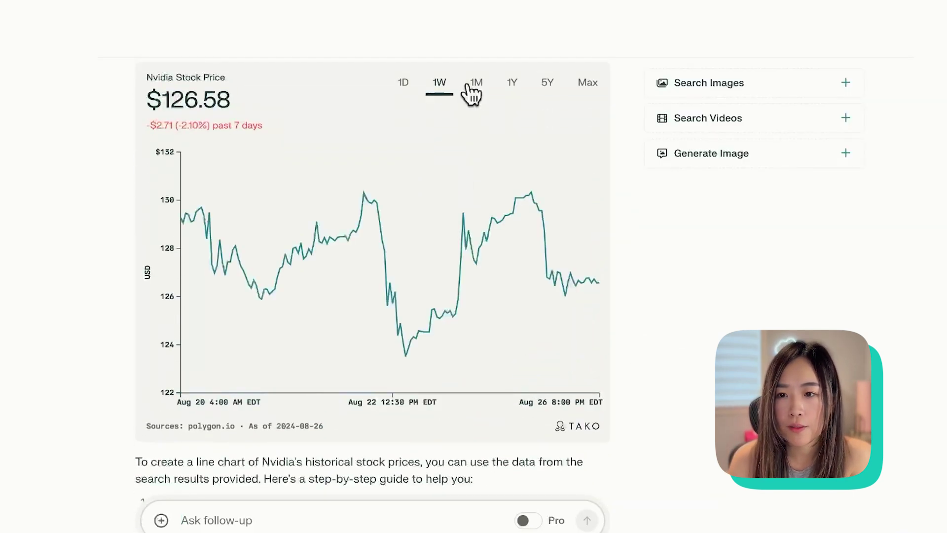
click(510, 88)
scroll(558, 250, down, 10)
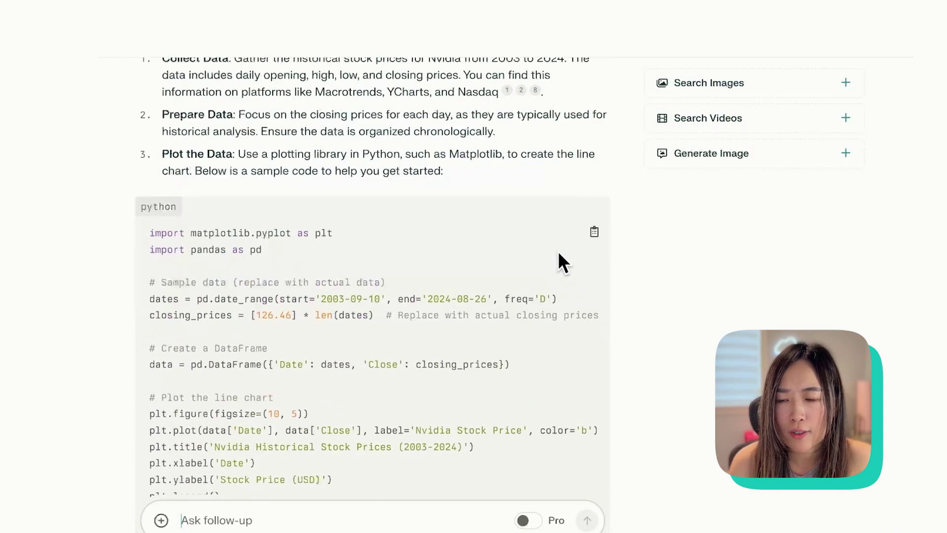
scroll(557, 250, down, 3)
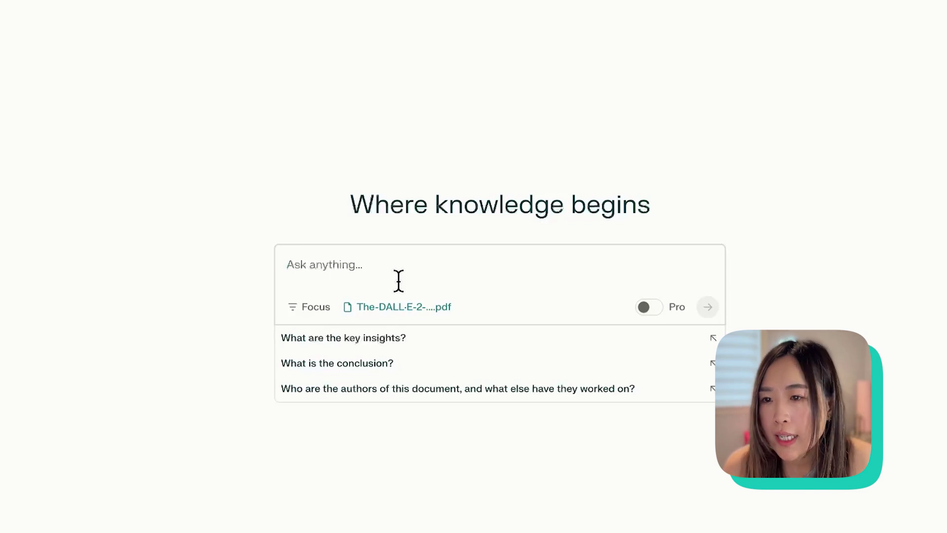
Ask if any information in the attached old DALL·E 2 PDF is not relevant to the current version of dalle anymore, and read the answer.
text(Here is an old document about dalle, can you tell me if any of the information is not relevant to the current version of dalle anymore?)
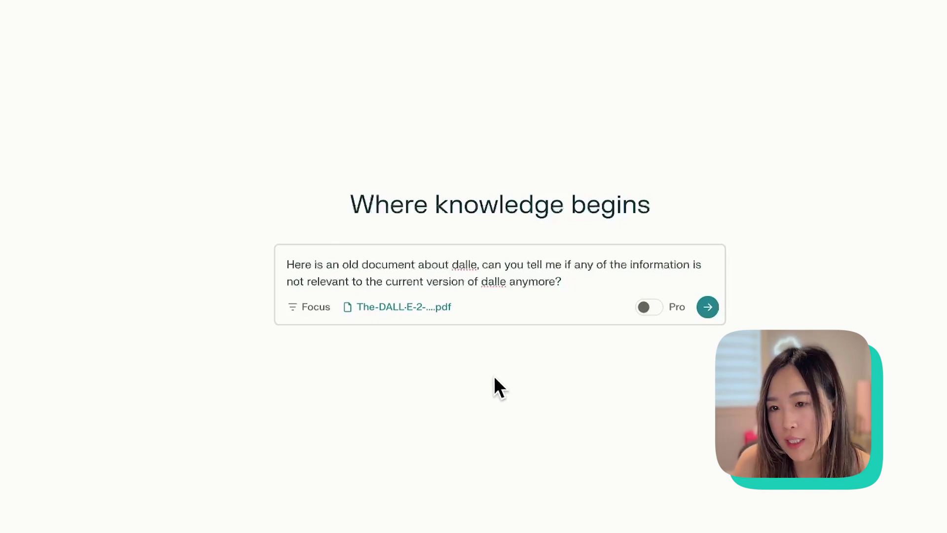
click(707, 307)
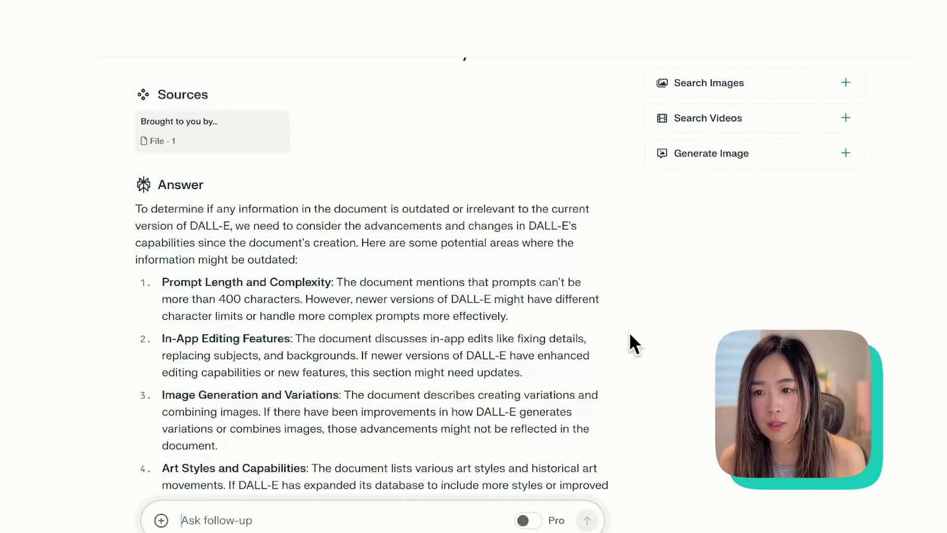
scroll(630, 334, down, 3)
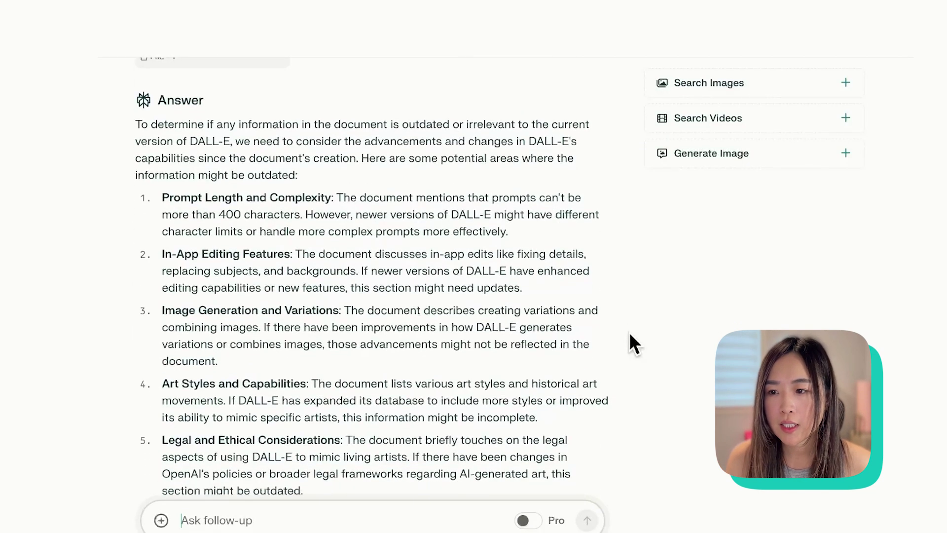
scroll(630, 335, down, 2)
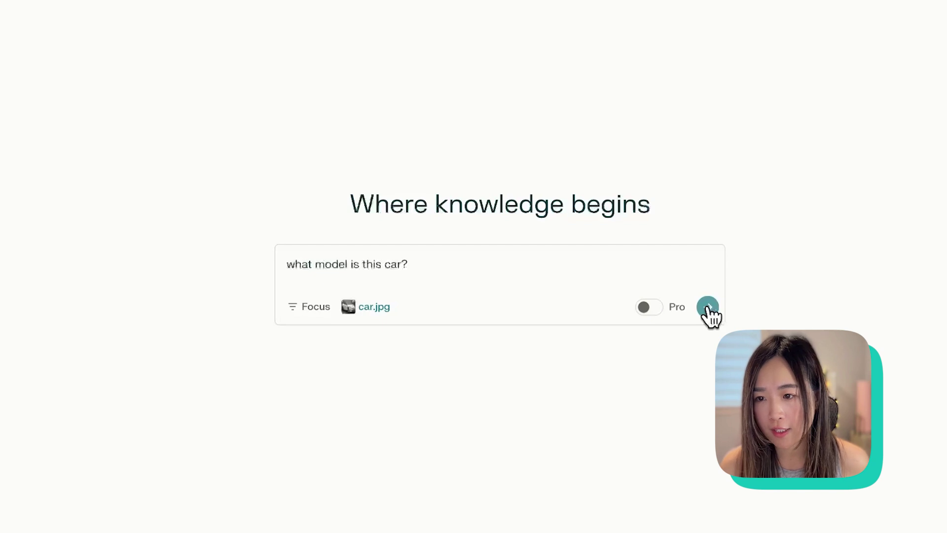
Submit the question "what model is this car?" with the attached image car.jpg and Pro off.
click(709, 306)
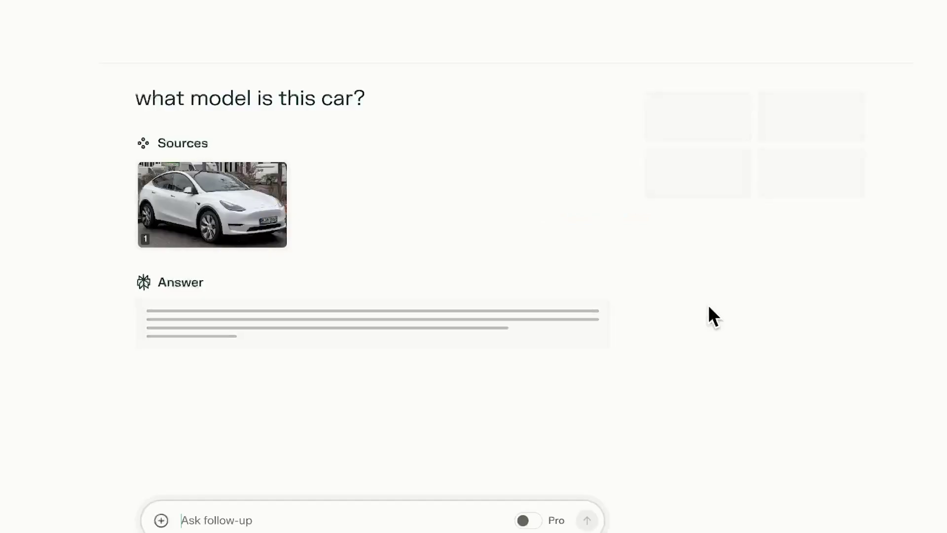